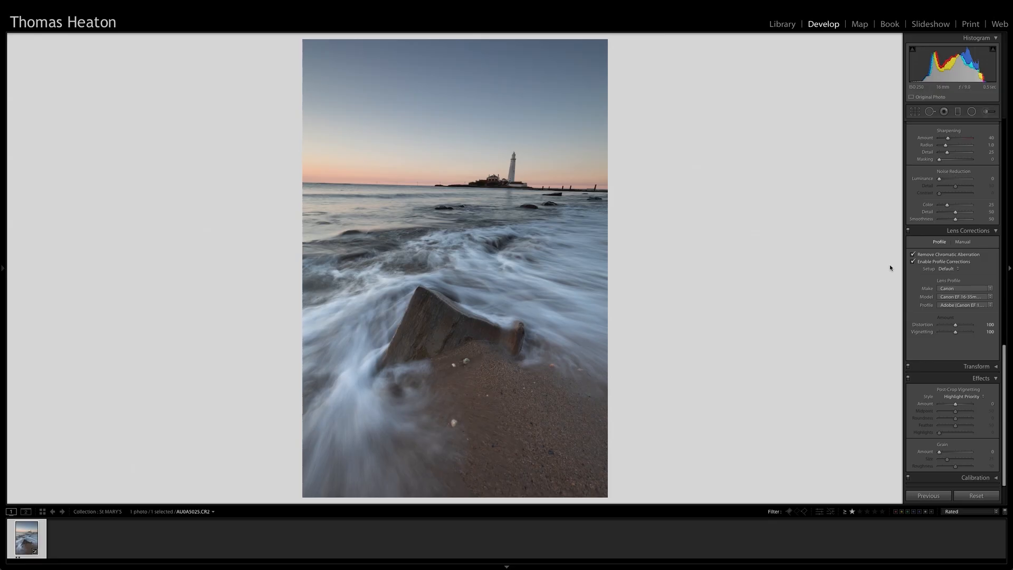
Crop the photo to a 4 x 5 / 8 x 10 aspect ratio, straighten it by about -1.4 degrees and reposition the frame on the lighthouse scene
scroll(944, 237, up, 10)
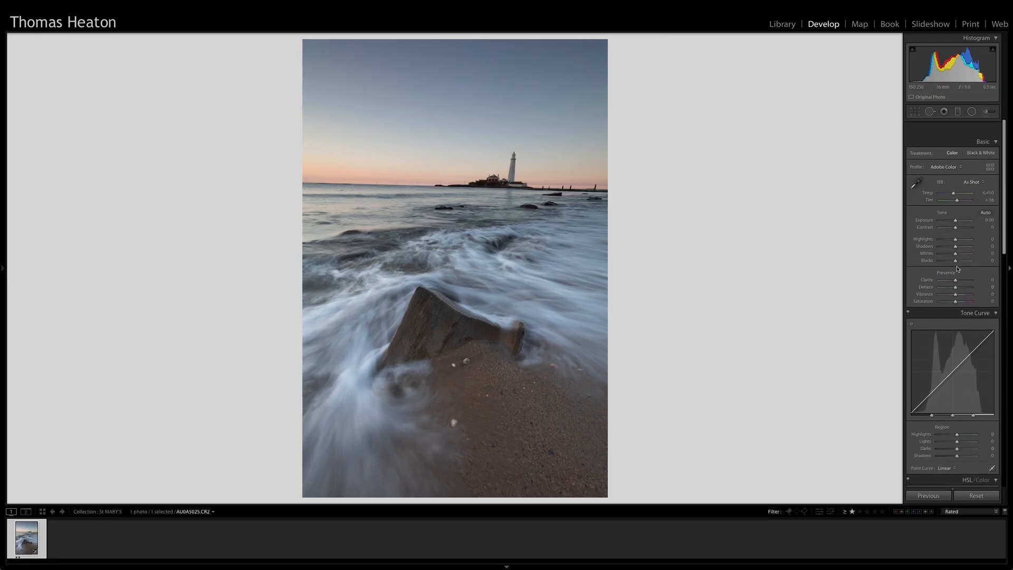
key(r)
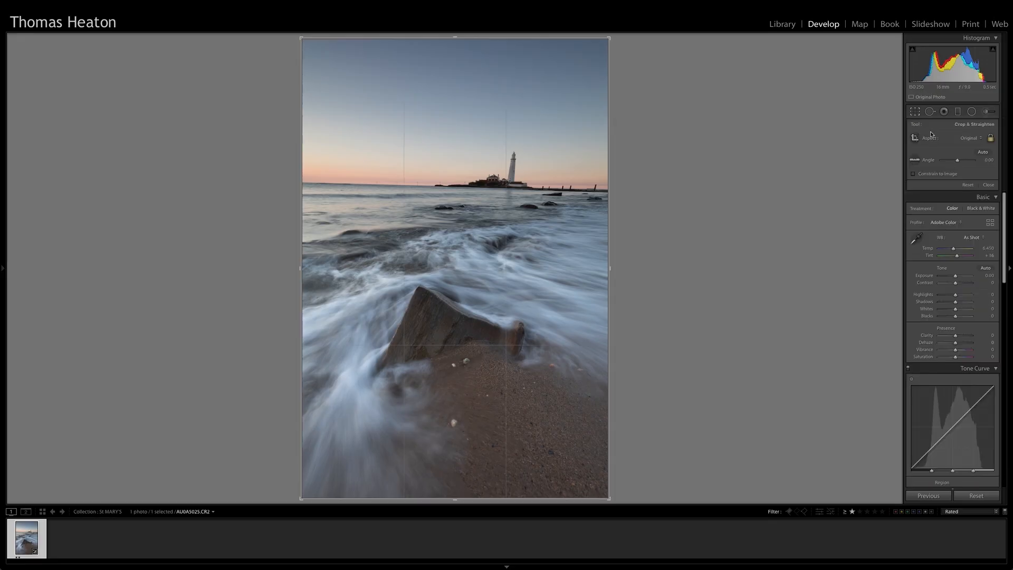
click(980, 139)
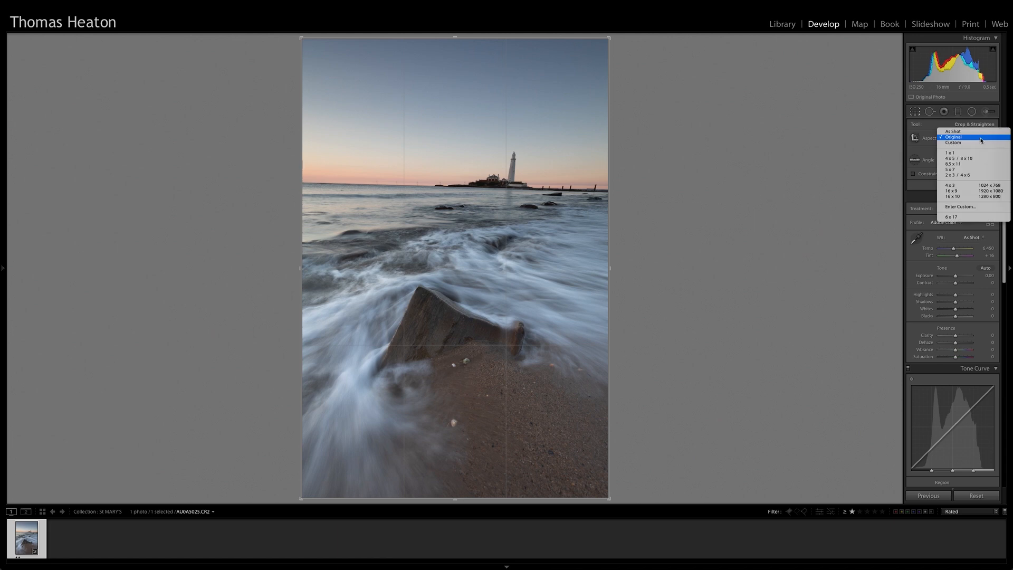
click(963, 161)
drag(644, 64, 638, 60)
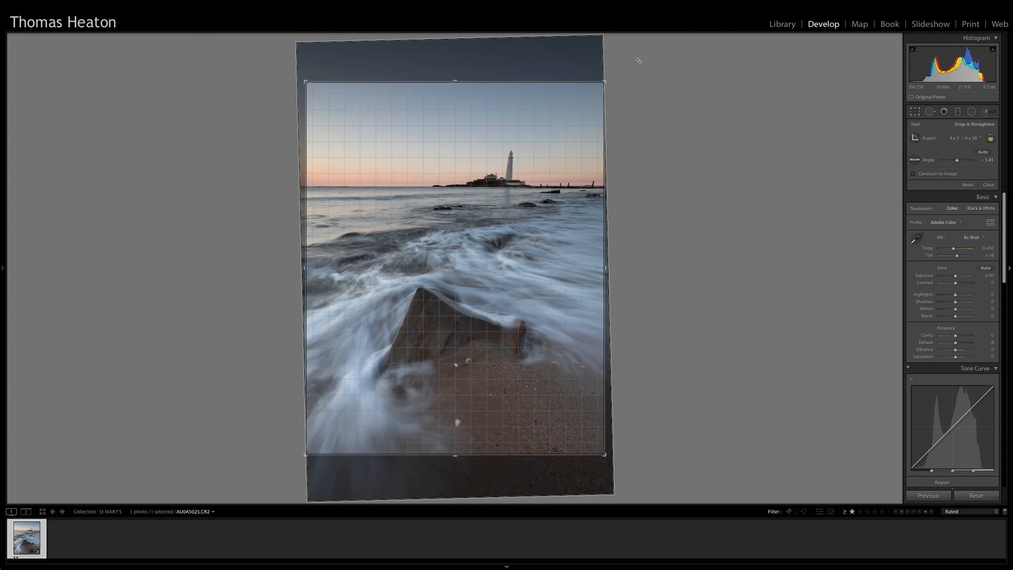
drag(549, 133, 551, 117)
key(Return)
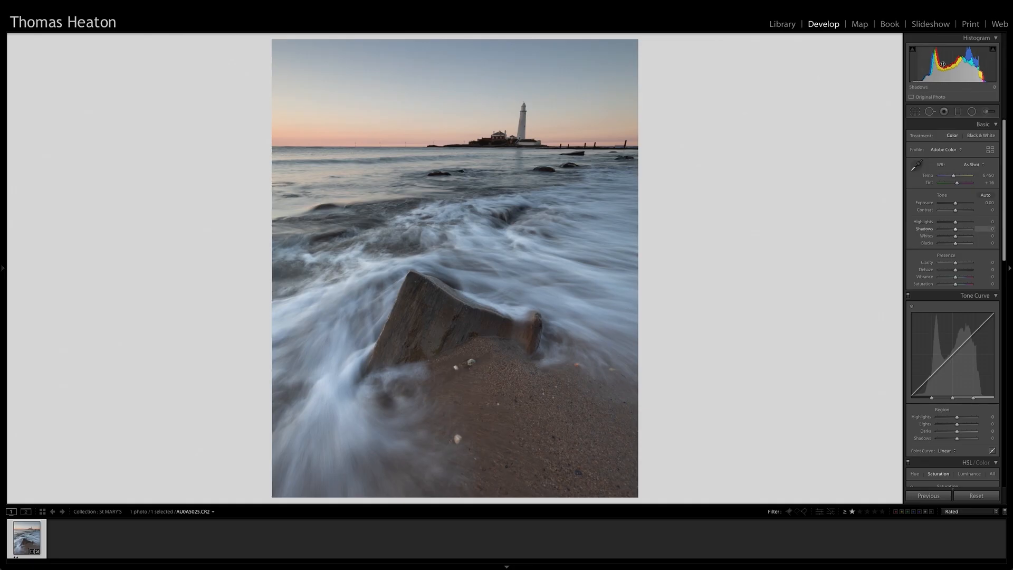
Set the photo's Highlights to -46, Shadows to +50, Contrast to +40, Temp to 6,598, Vibrance to +34 and Saturation to +5
mouse_move(955, 222)
mouse_down()
mouse_move(948, 226)
mouse_move(964, 230)
mouse_up()
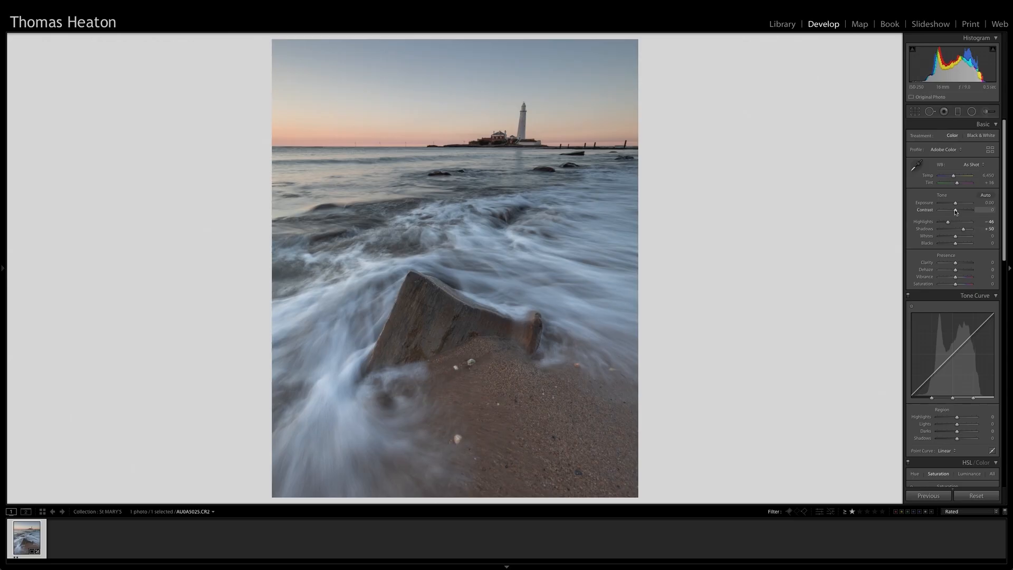
drag(955, 211, 961, 212)
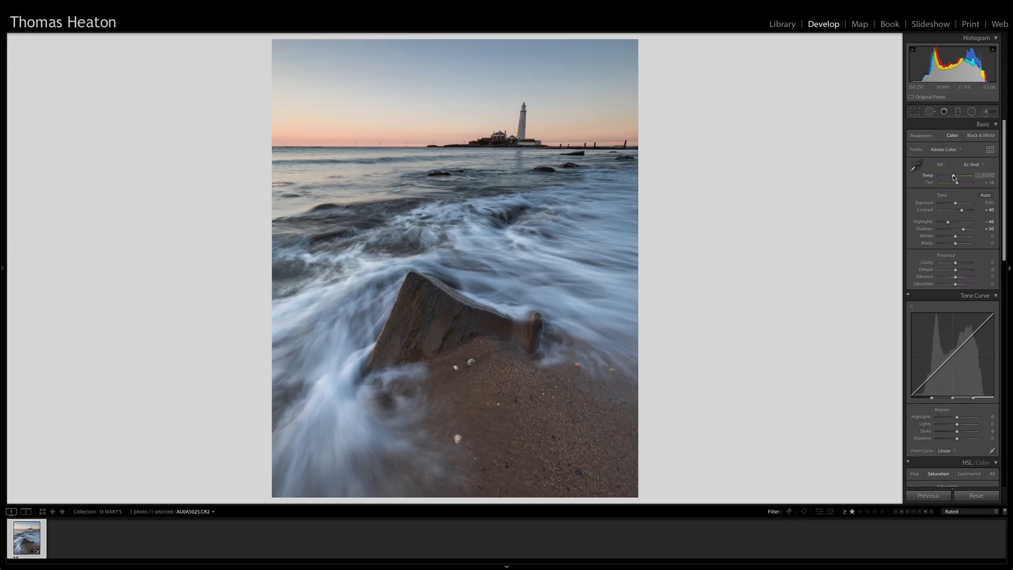
drag(953, 177, 955, 178)
drag(955, 179, 955, 180)
drag(955, 280, 961, 278)
drag(956, 285, 958, 285)
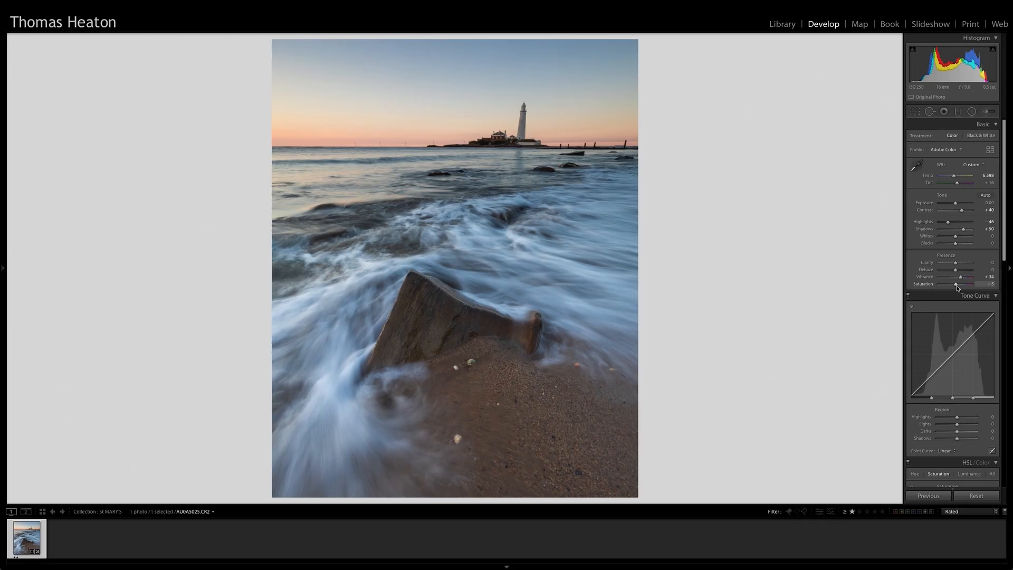
Set the sharpening Masking of the photo to 55
scroll(961, 301, down, 10)
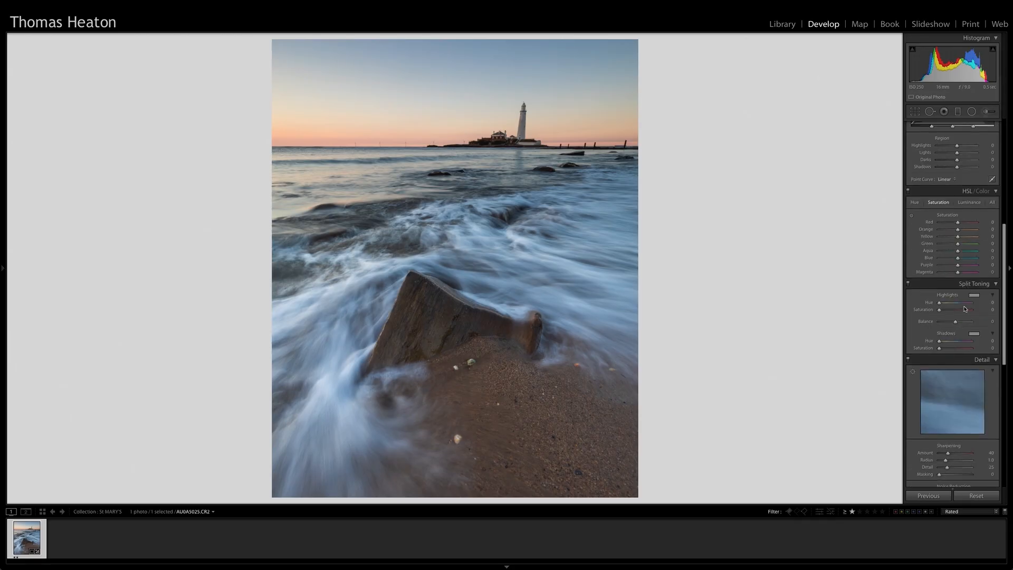
scroll(964, 309, down, 2)
scroll(964, 308, down, 2)
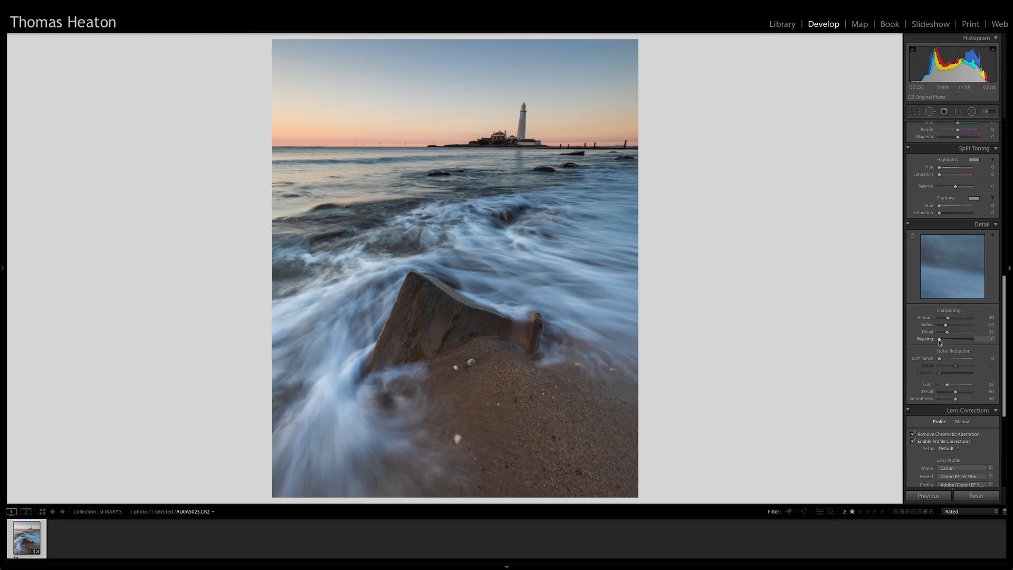
drag(939, 342, 957, 338)
Paint an Adjustment Brush mask with lowered Highlights over the bright water on the left below the horizon, and soften the highlight reduction
click(987, 114)
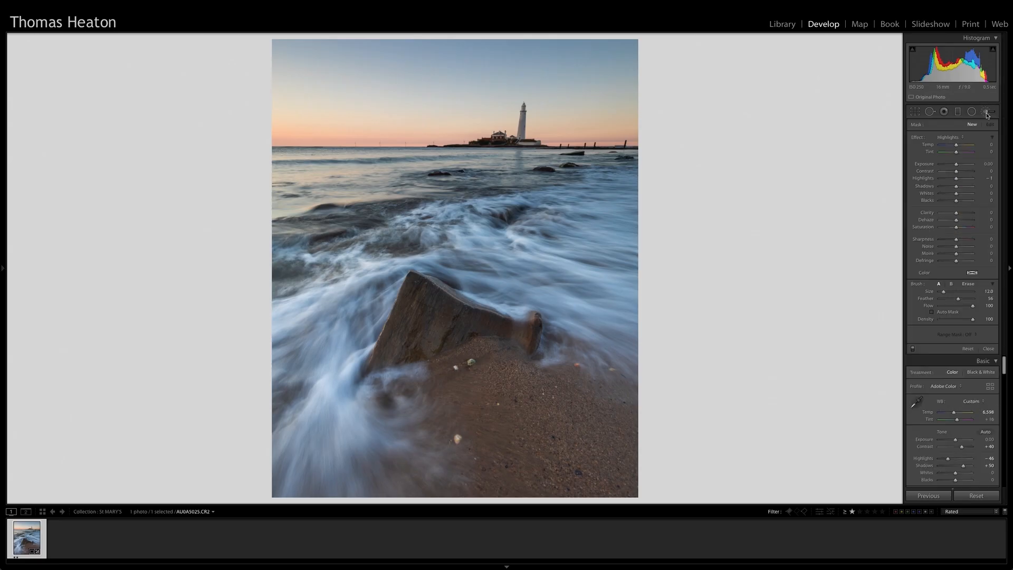
click(986, 113)
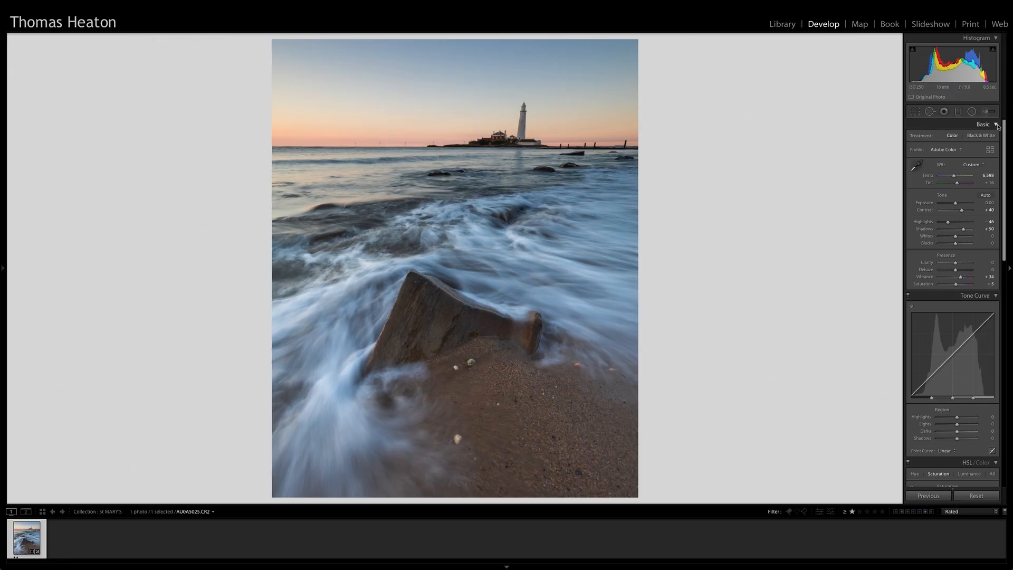
click(985, 112)
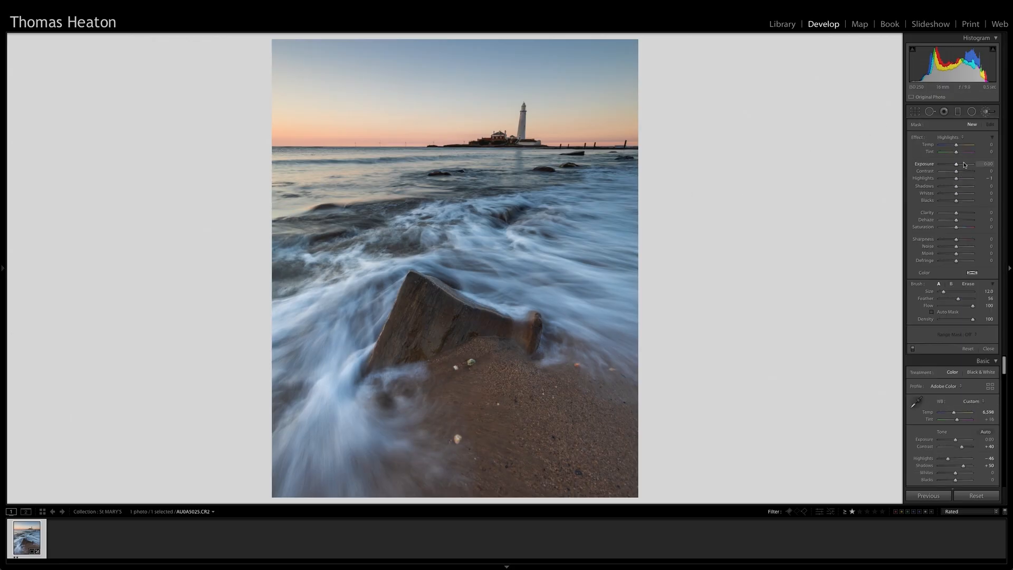
drag(956, 182, 940, 182)
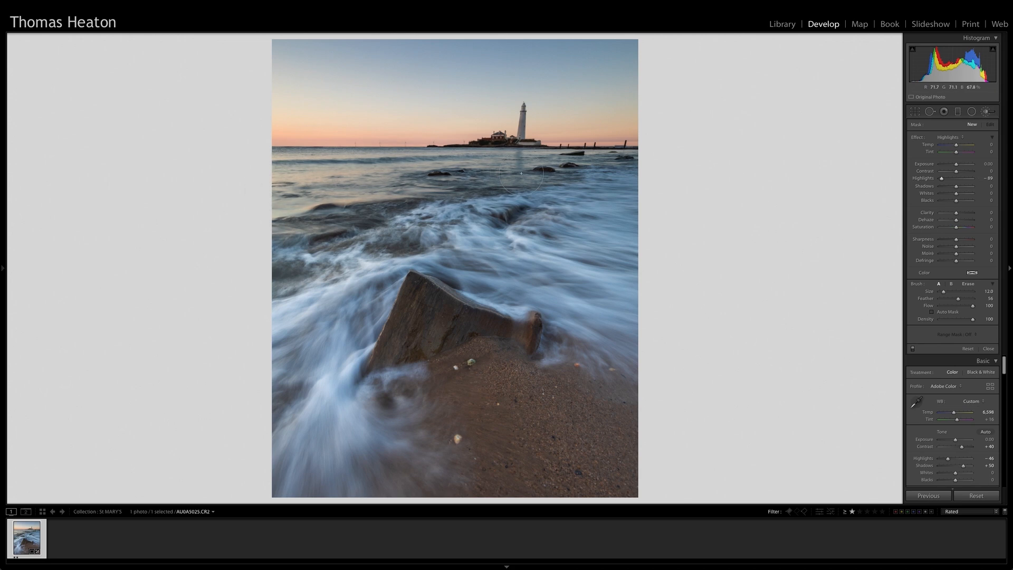
mouse_move(272, 232)
mouse_down()
mouse_move(322, 203)
mouse_move(327, 182)
mouse_move(358, 179)
mouse_up()
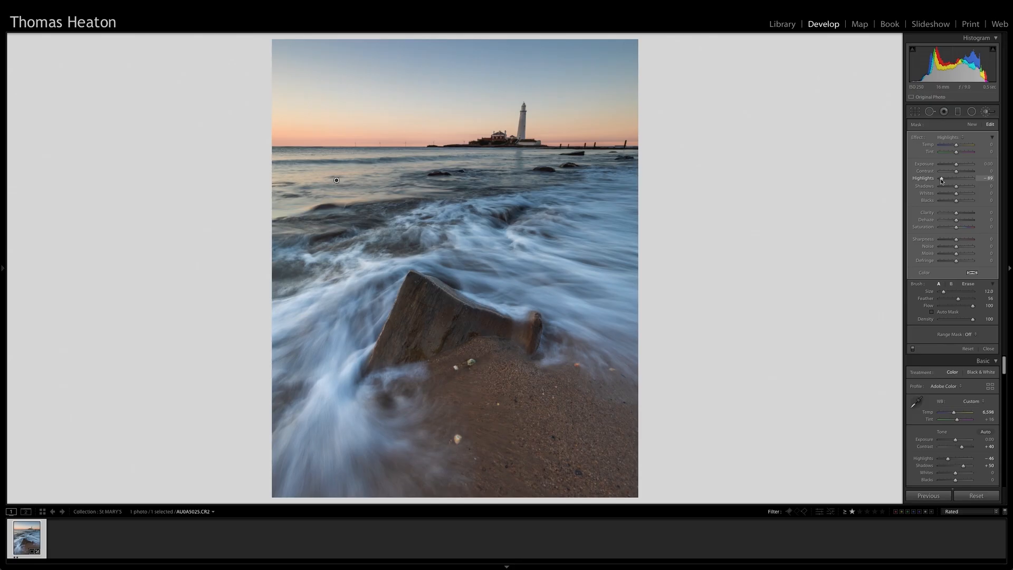
drag(941, 180, 945, 180)
Paint a new Adjustment Brush mask with only Clarity raised to 26, brush size 16, over the foreground toward the photo's right edge
click(945, 137)
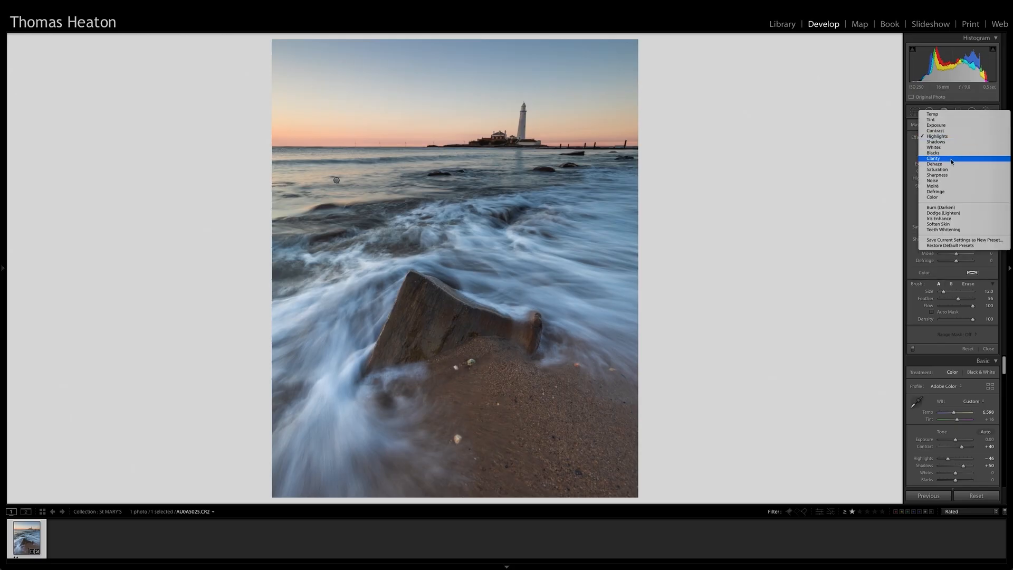
click(949, 158)
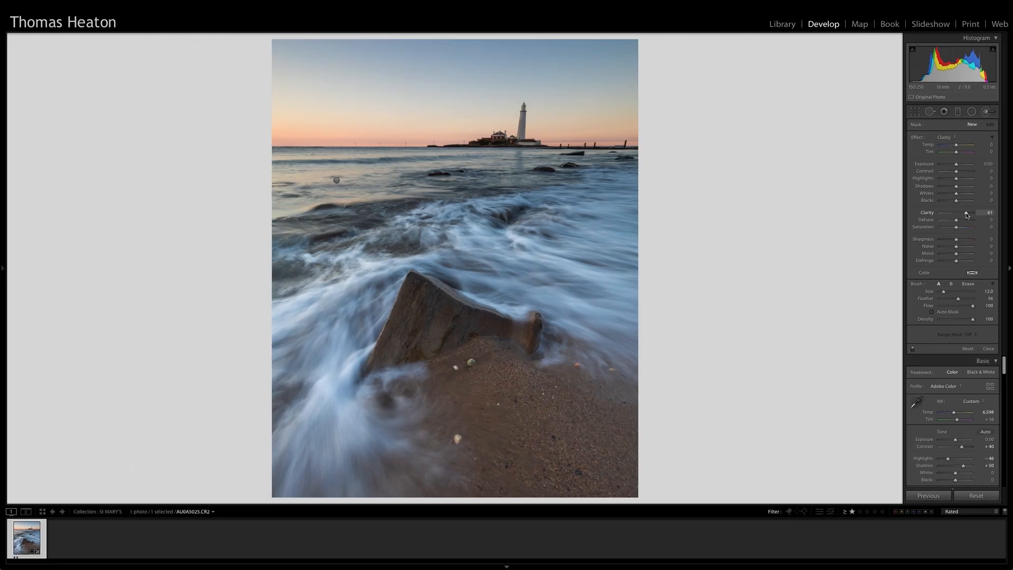
drag(967, 215, 960, 216)
scroll(587, 249, up, 4)
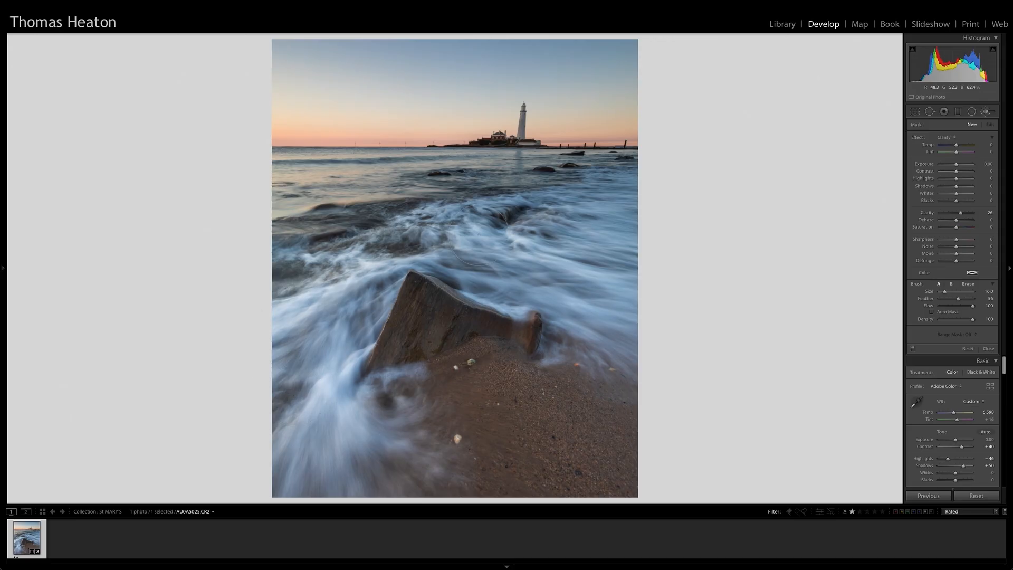
mouse_move(602, 320)
mouse_down()
mouse_move(589, 350)
mouse_move(673, 352)
mouse_up()
key(k)
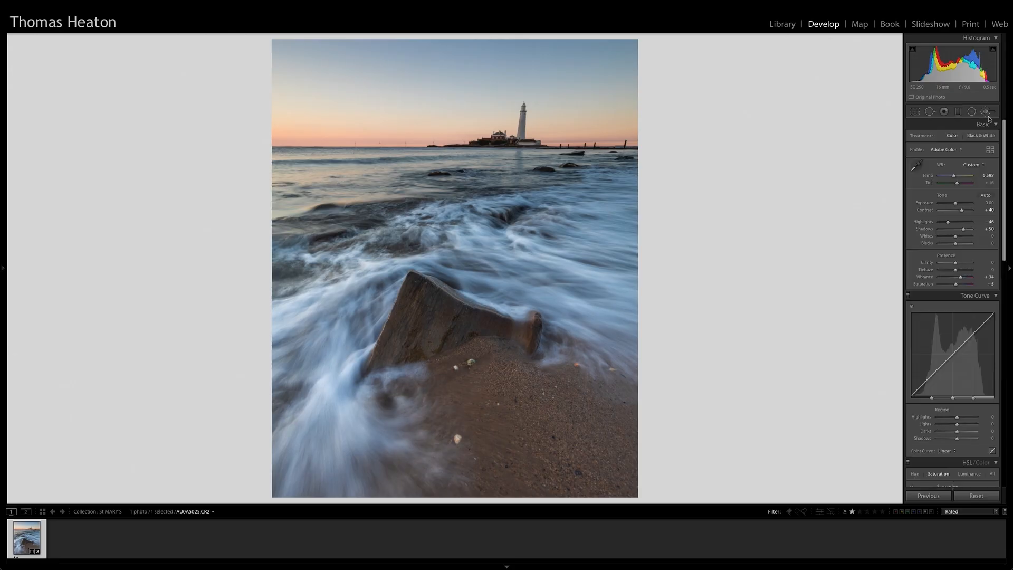
Paint the lighthouse tower and its lantern with a new Exposure-only brush at 2.56, using a smaller brush with Auto Mask enabled
click(522, 108)
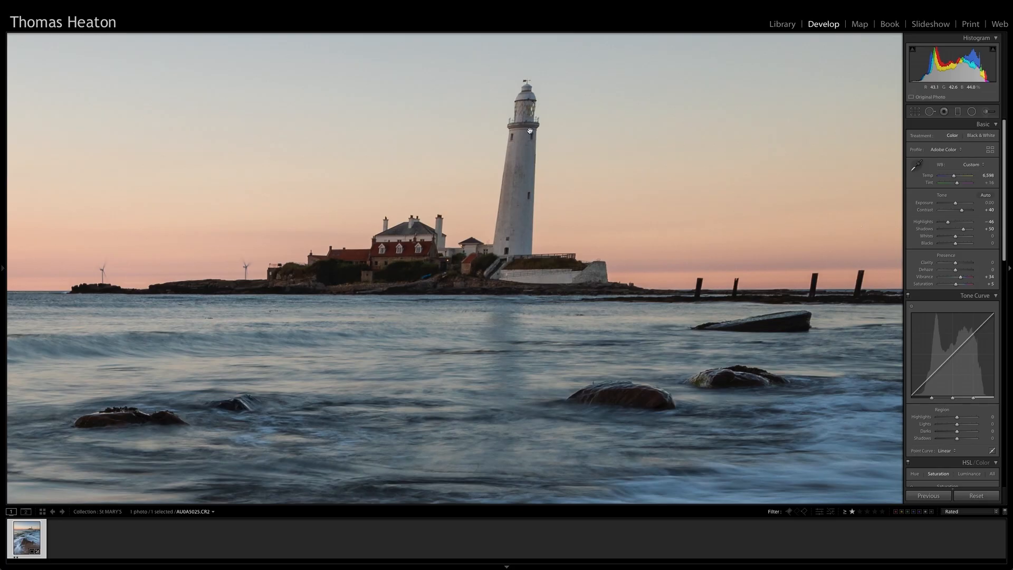
click(985, 111)
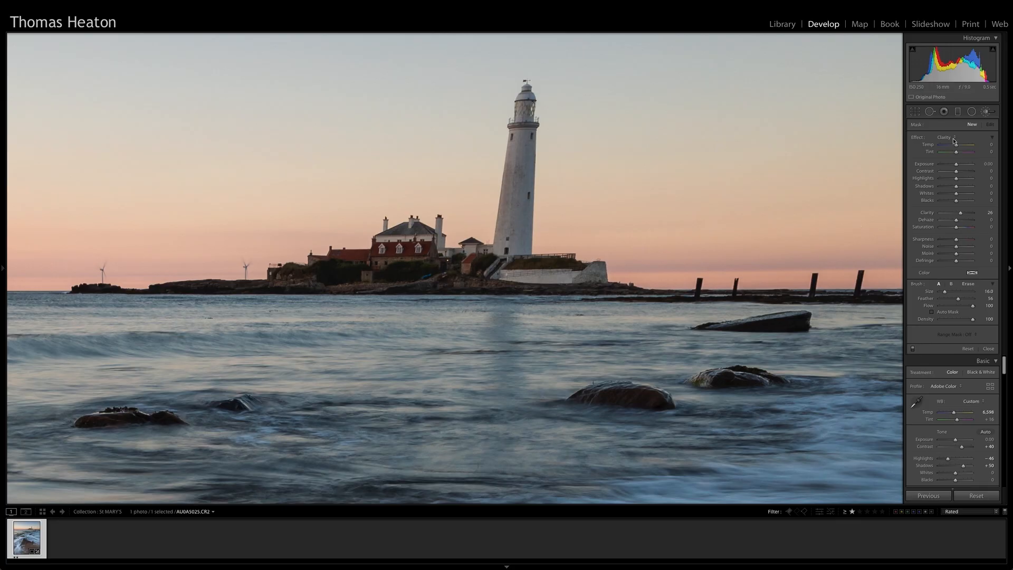
click(956, 138)
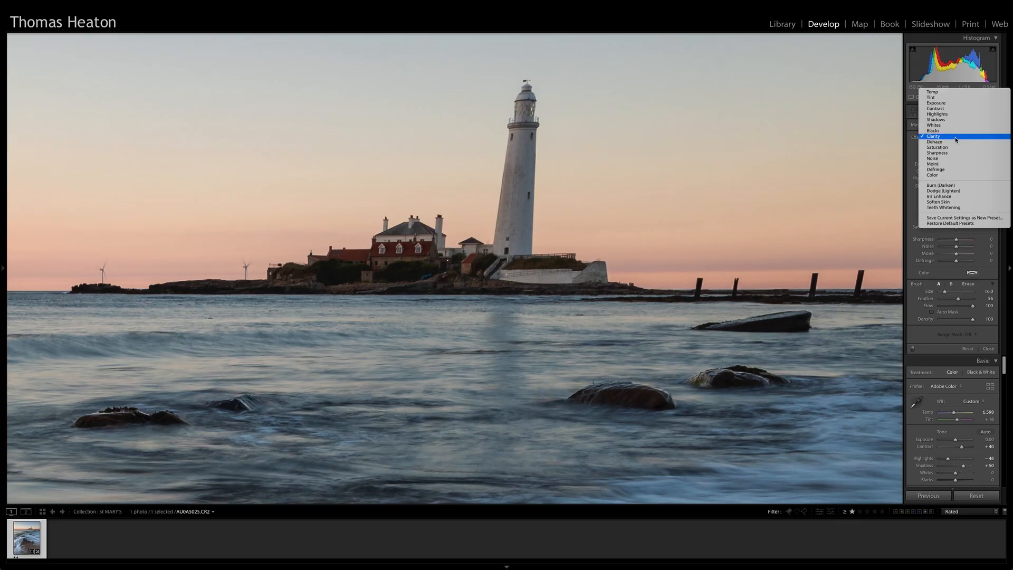
click(956, 103)
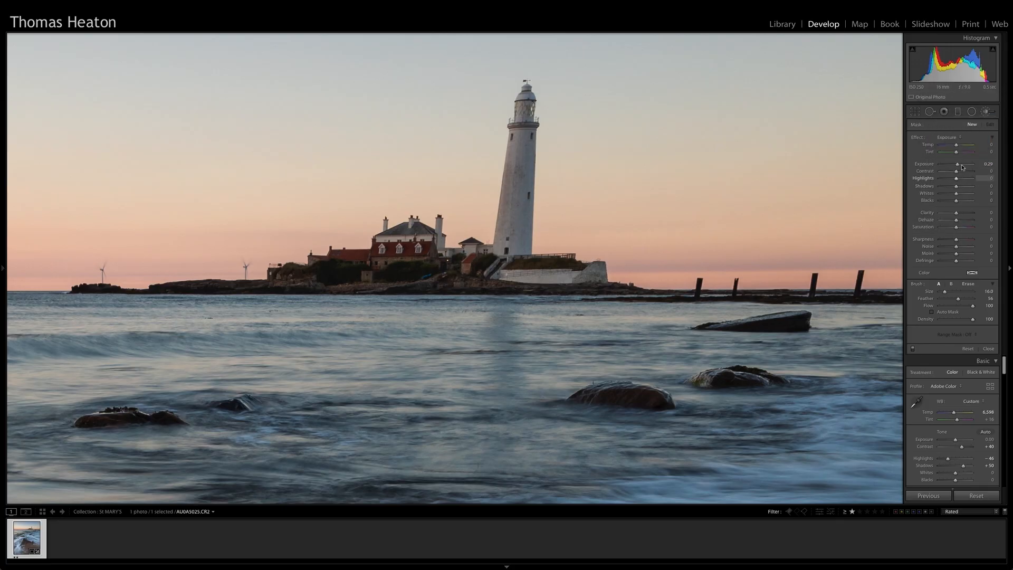
scroll(518, 159, down, 3)
click(932, 312)
scroll(513, 196, down, 2)
drag(957, 164, 966, 165)
mouse_move(518, 174)
mouse_down()
mouse_move(512, 239)
mouse_move(519, 127)
mouse_up()
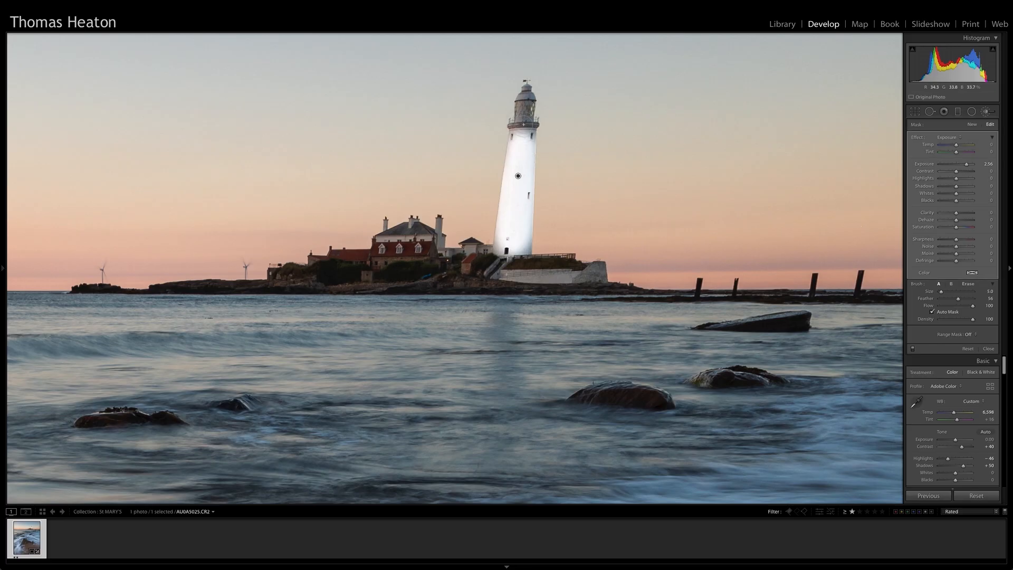
drag(524, 122, 524, 124)
mouse_move(525, 113)
mouse_down()
mouse_move(523, 127)
mouse_move(525, 90)
mouse_up()
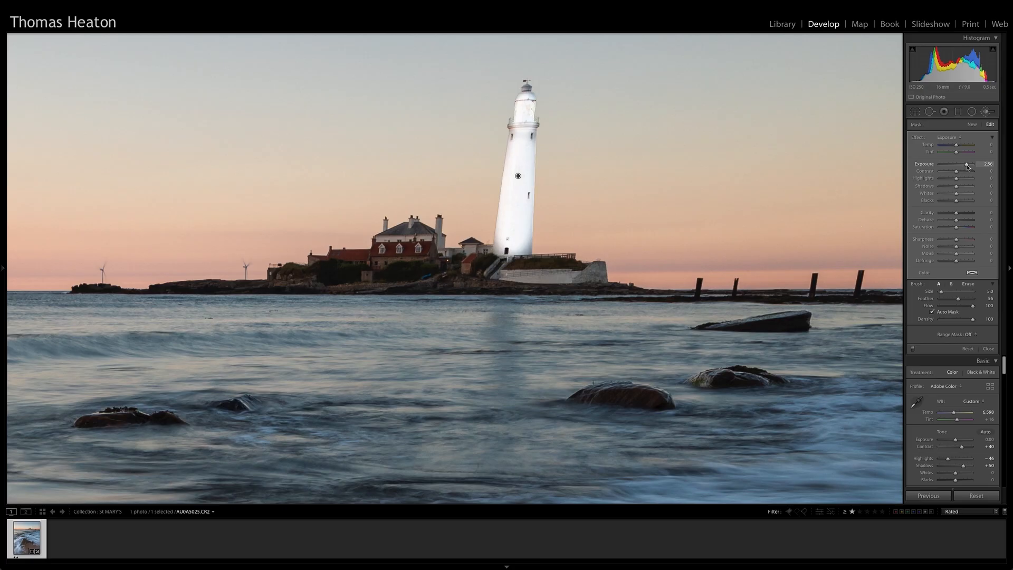
Reduce the lighthouse mask's Exposure to 0.36, finish brushing and return to the full photo view
drag(968, 166, 958, 167)
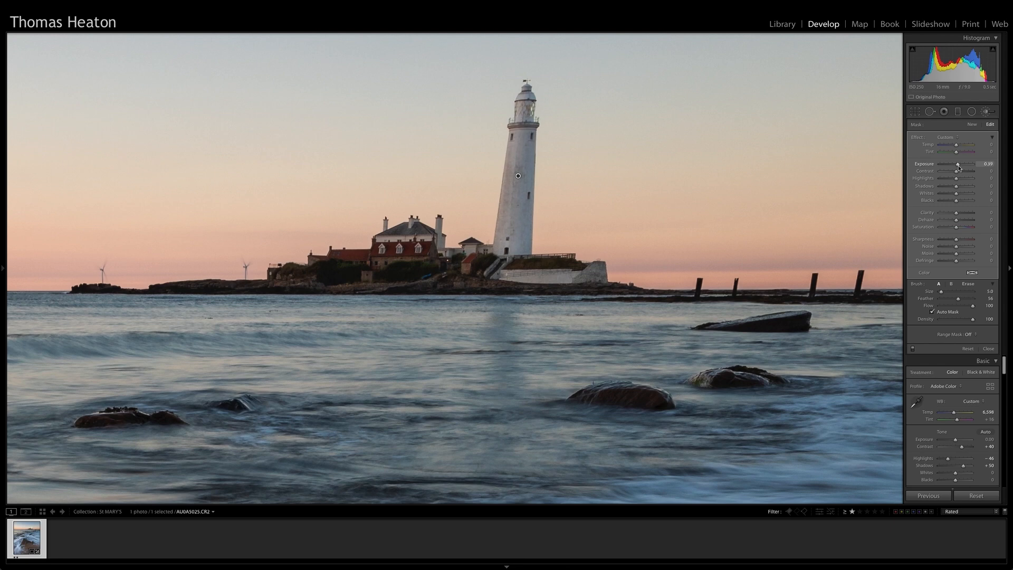
click(985, 112)
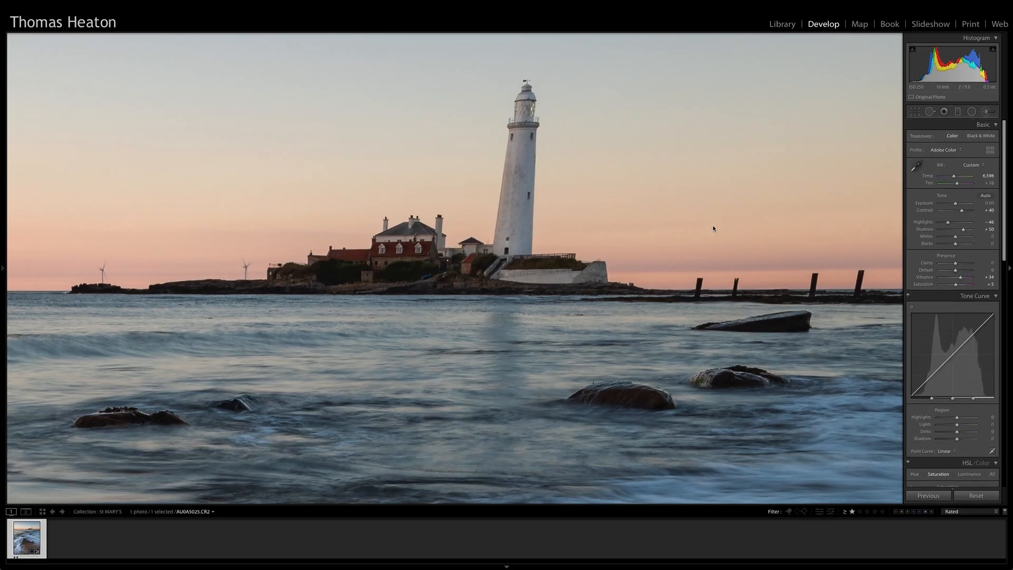
click(572, 278)
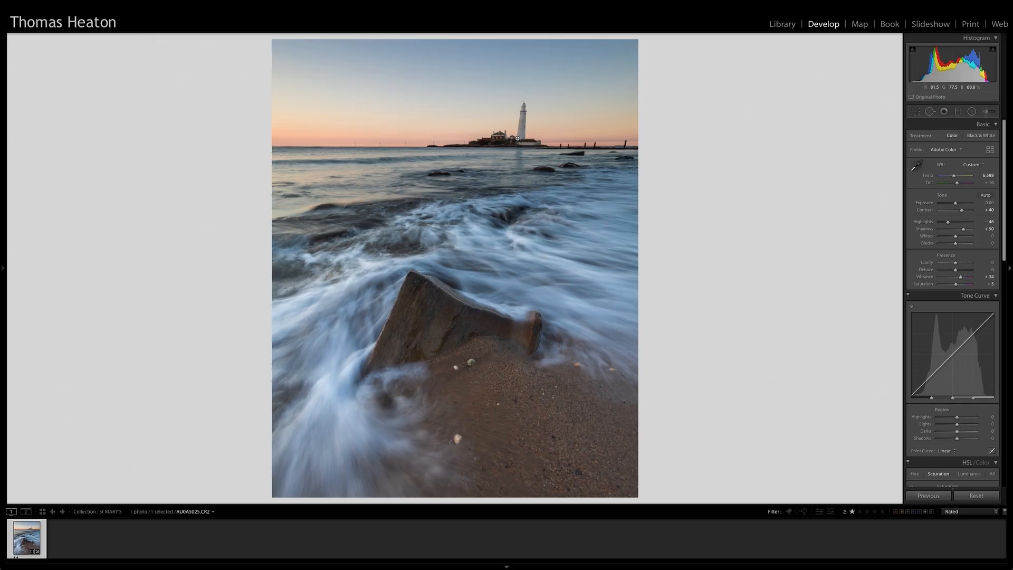
Create a virtual copy of the photo and set its manual lens Distortion amount to -54
right_click(27, 538)
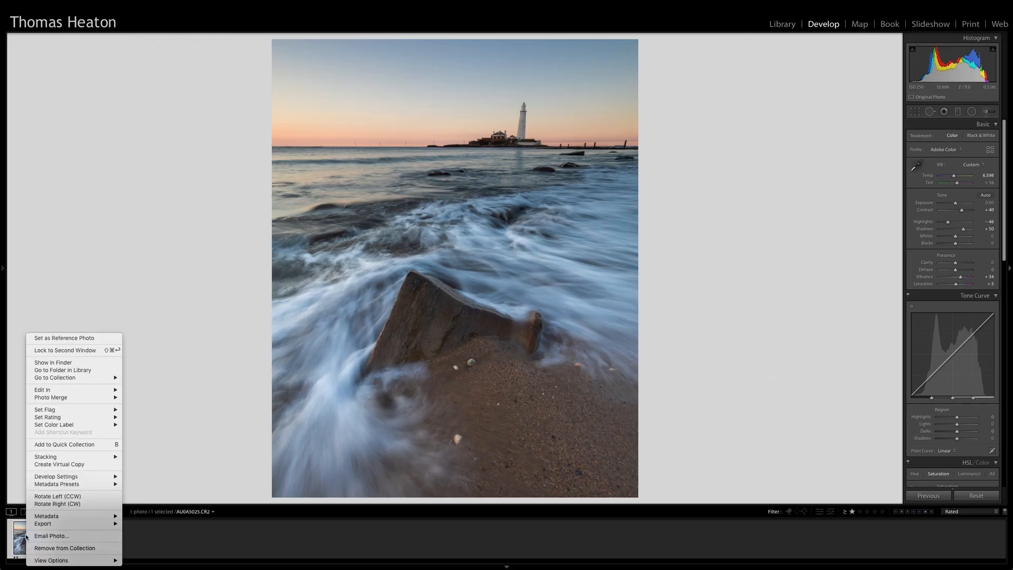
click(58, 464)
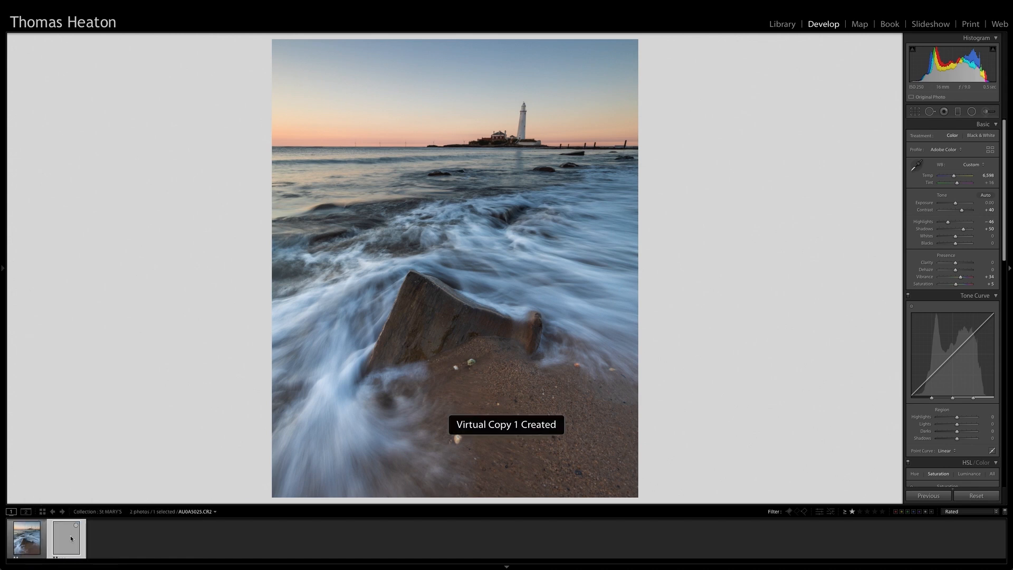
scroll(984, 307, down, 10)
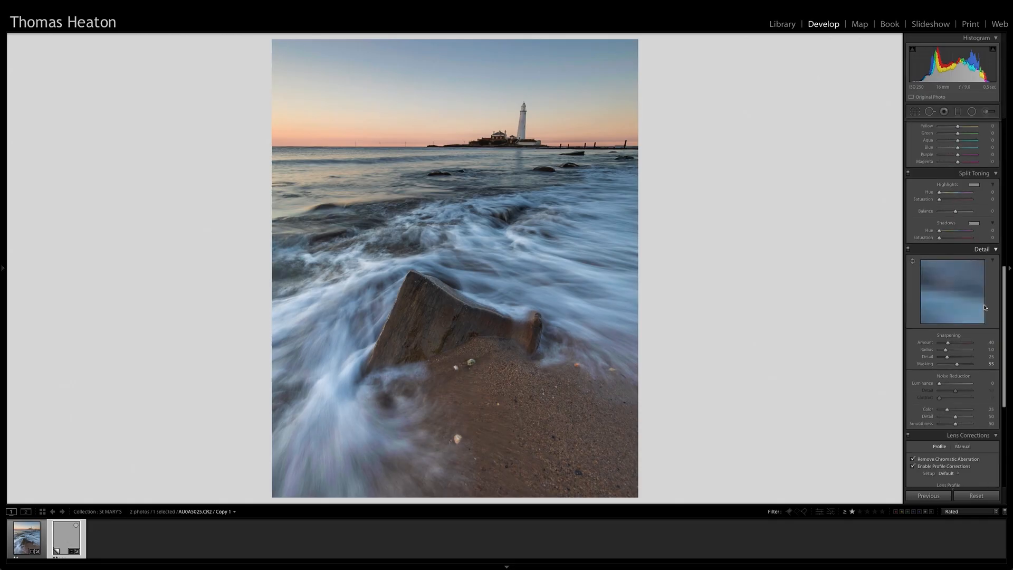
scroll(984, 307, down, 8)
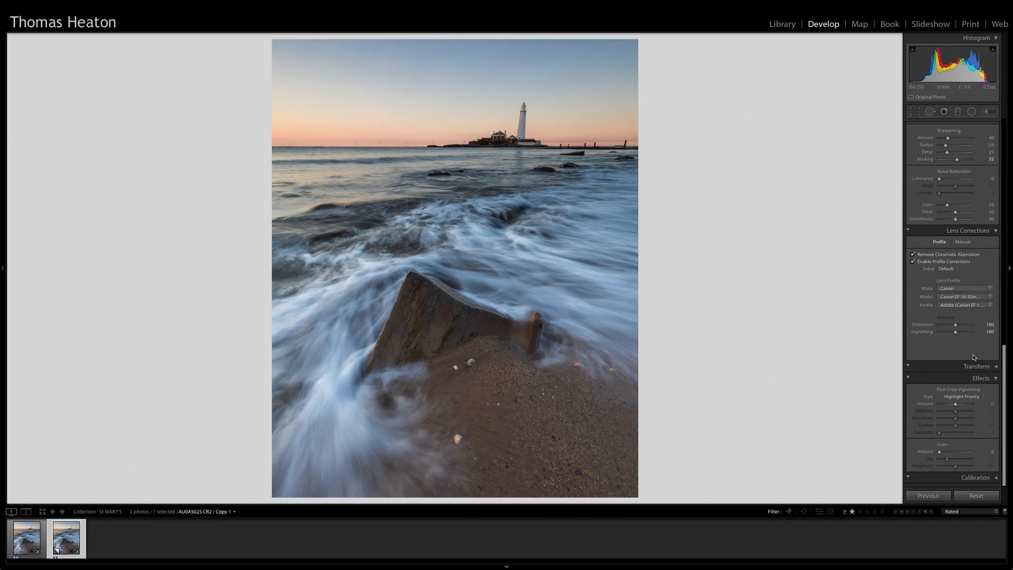
click(962, 241)
drag(959, 265, 947, 266)
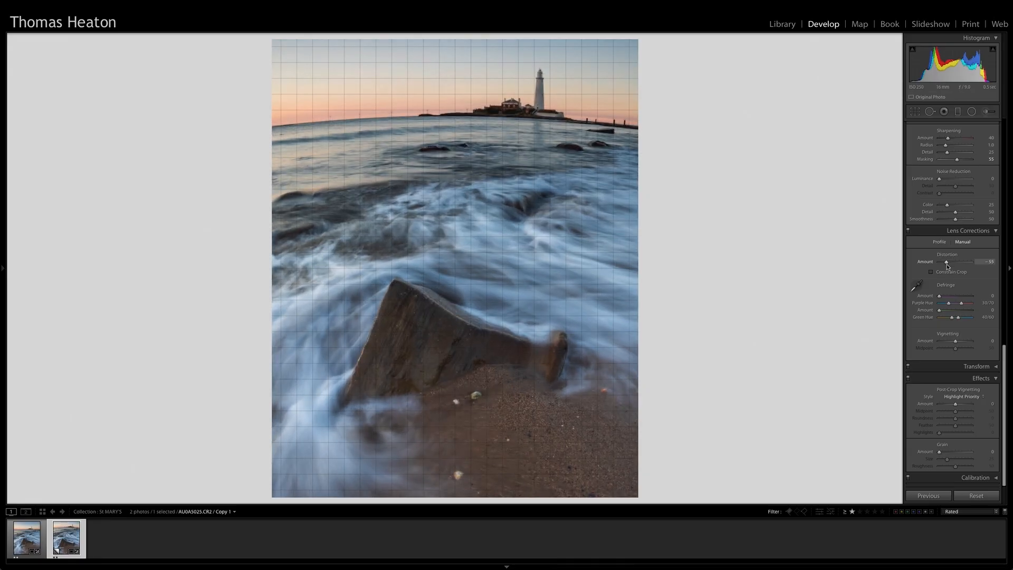
drag(947, 266, 947, 267)
Reposition the photo within the crop frame of the virtual copy to show more sky above the lighthouse, and apply the crop
key(r)
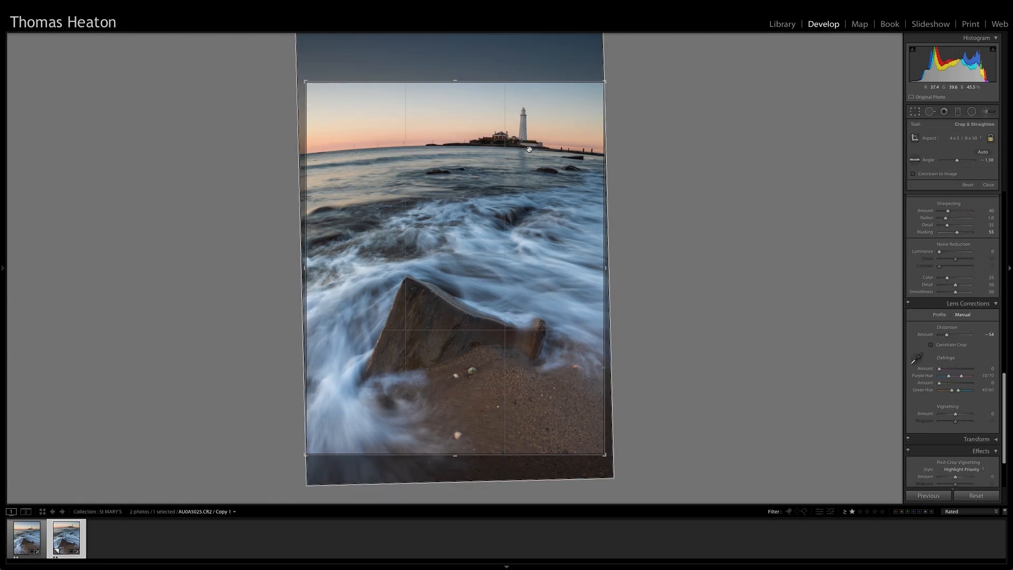
drag(527, 153, 527, 174)
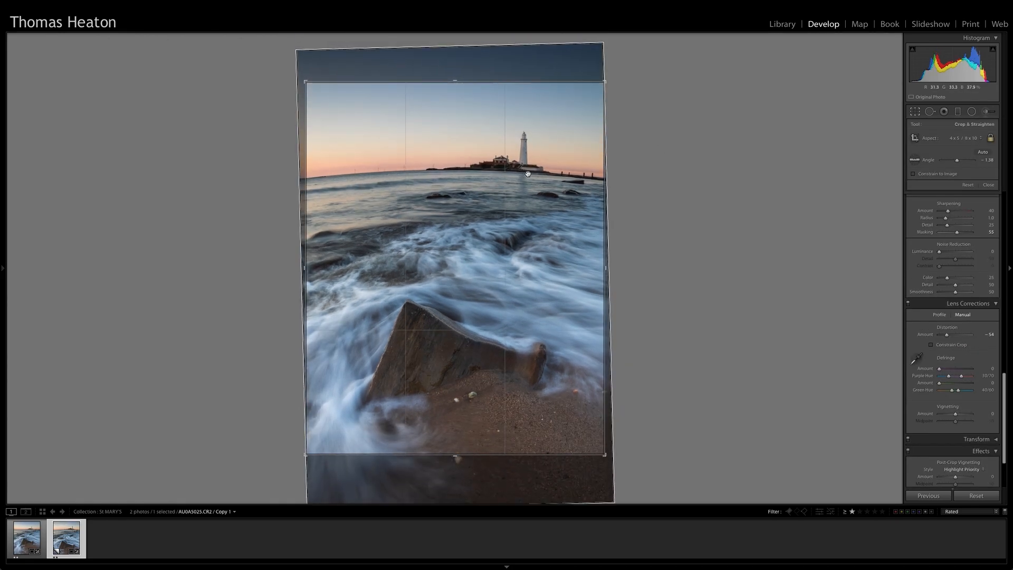
key(Return)
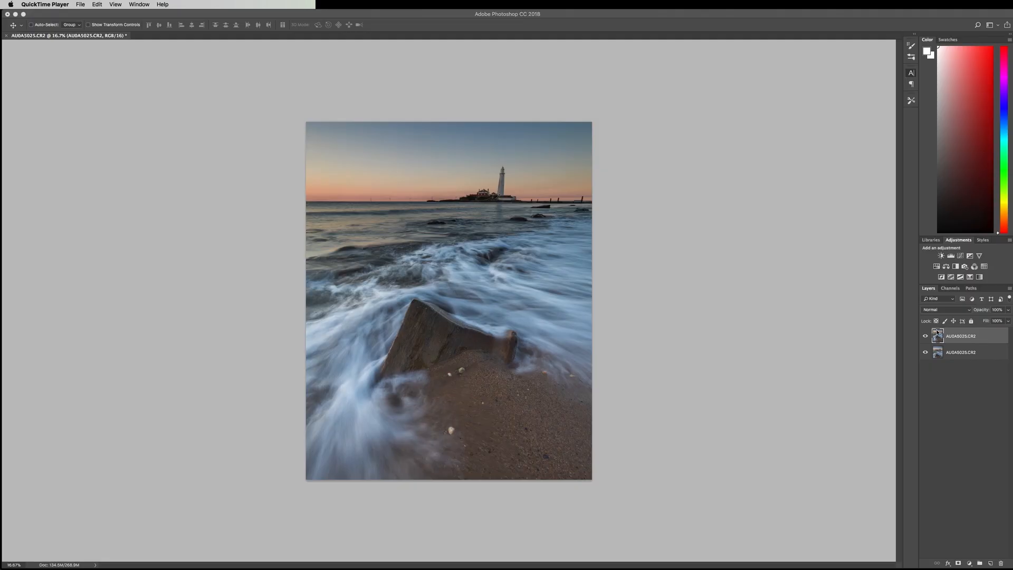
Switch to Photoshop and compare the two stacked photo versions, leaving the top layer hidden
click(936, 332)
click(925, 336)
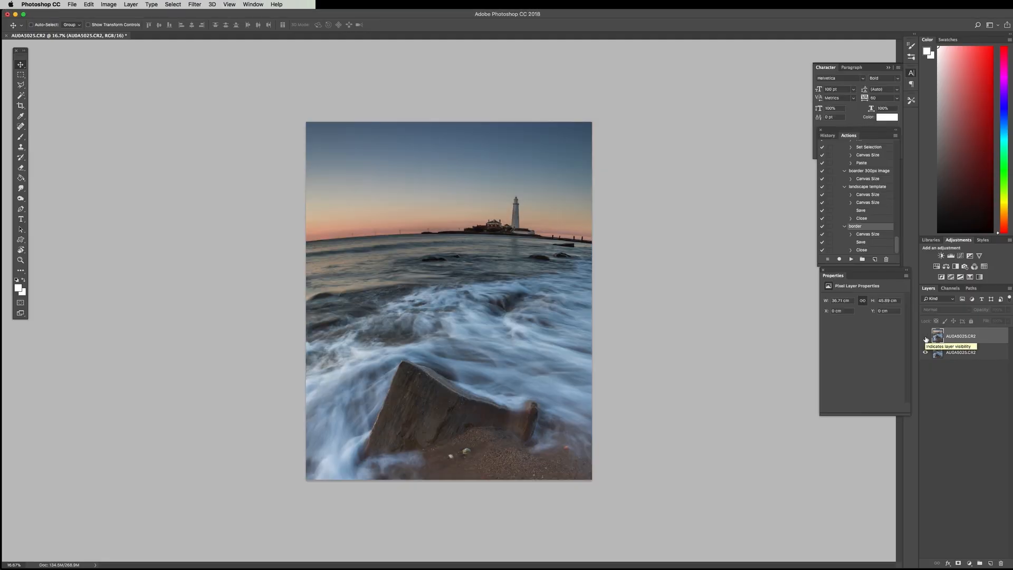
click(925, 338)
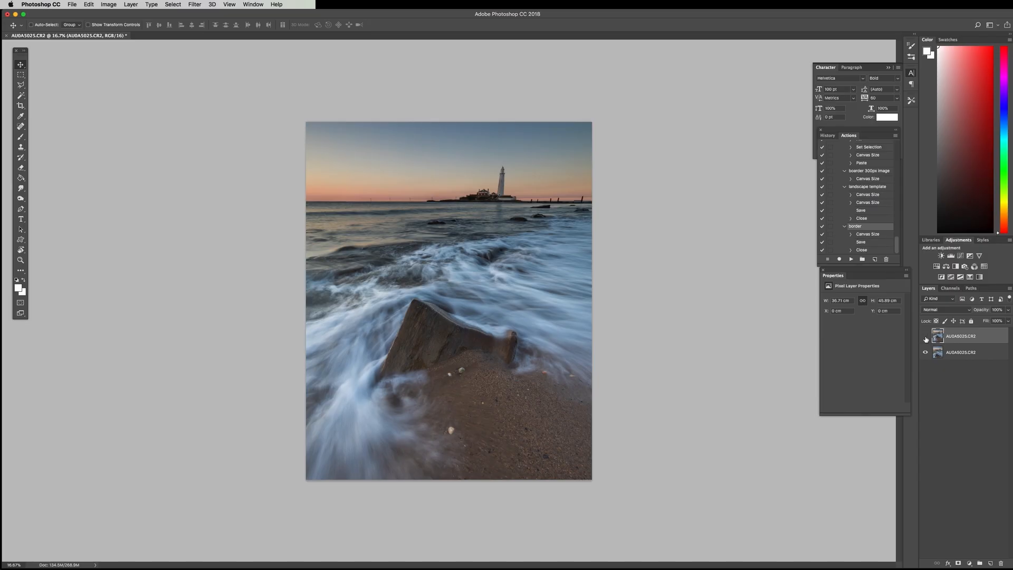
click(925, 338)
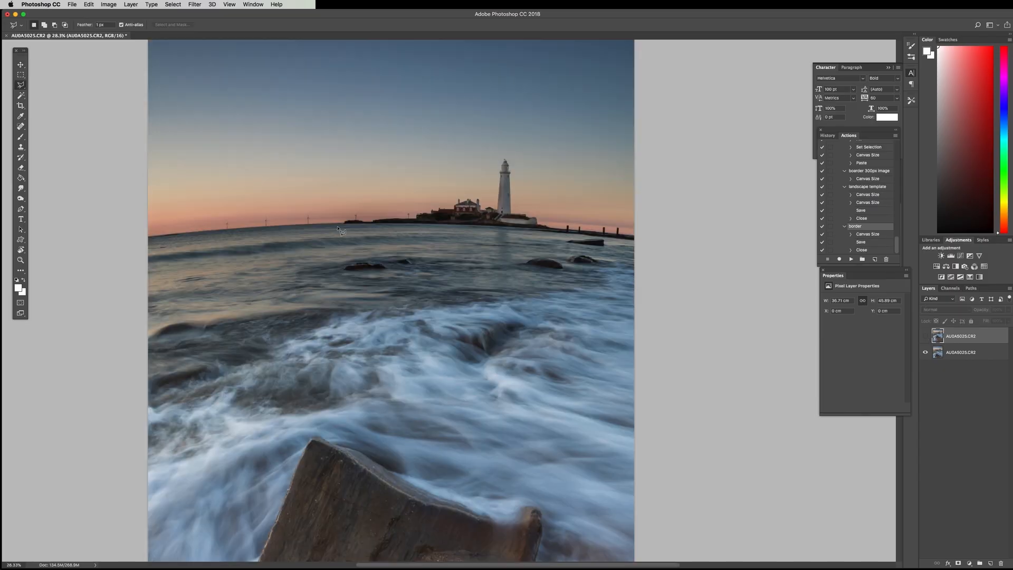
Outline the lighthouse, its island, the surrounding sky and the shoreline posts with a closed polygonal lasso selection
click(313, 225)
click(302, 60)
click(653, 68)
click(658, 257)
click(642, 248)
click(636, 258)
double_click(315, 239)
Copy the selected lighthouse area from the bottom distorted layer and paste it as a new layer above the visible undistorted photo
click(937, 351)
key(super+c)
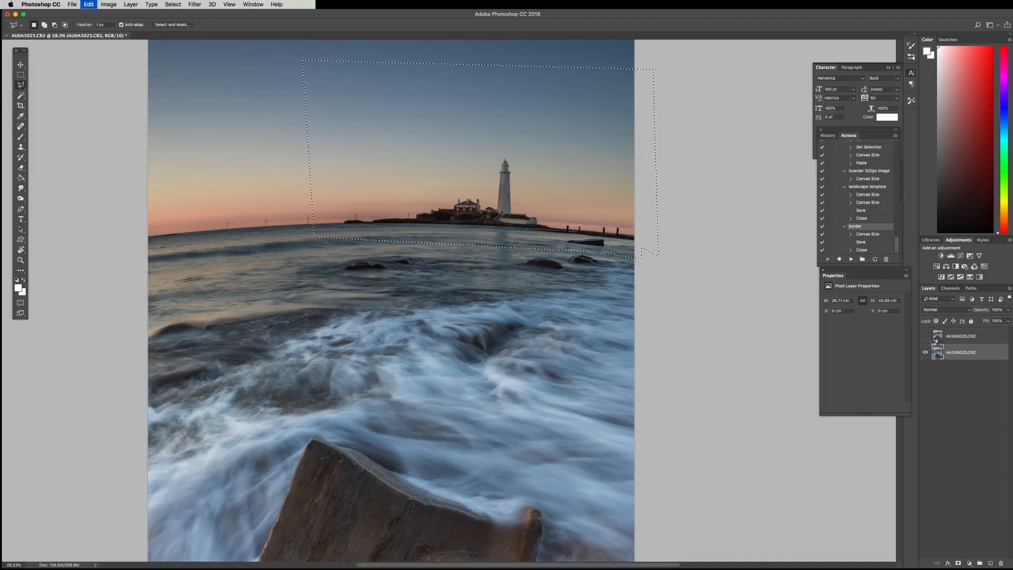
key(v)
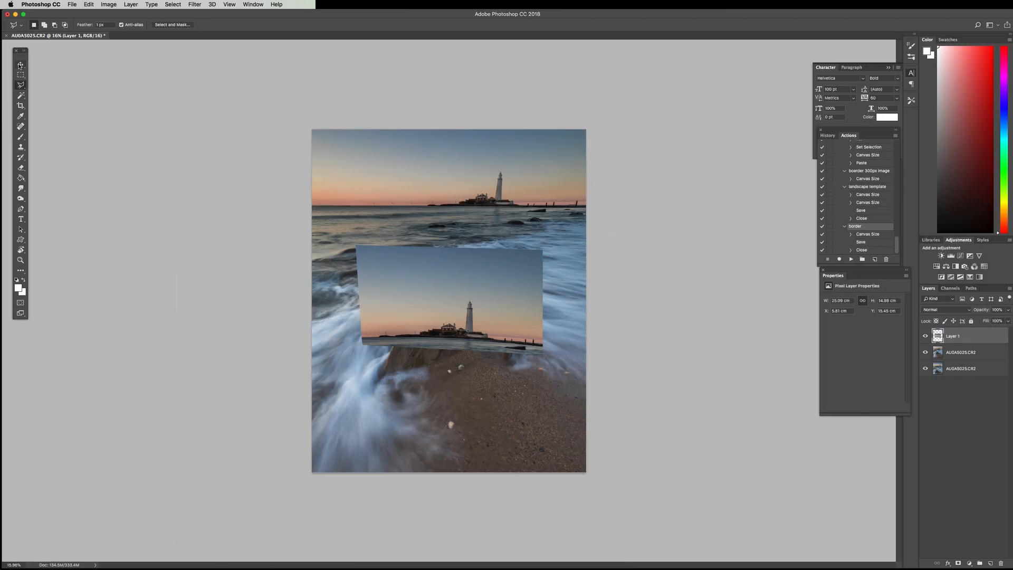
Align the pasted lighthouse with the straight horizon, using 69% layer opacity for placement and restoring it to 100%
drag(497, 333, 522, 206)
scroll(494, 206, up, 15)
drag(515, 362, 548, 336)
key(6)
key(9)
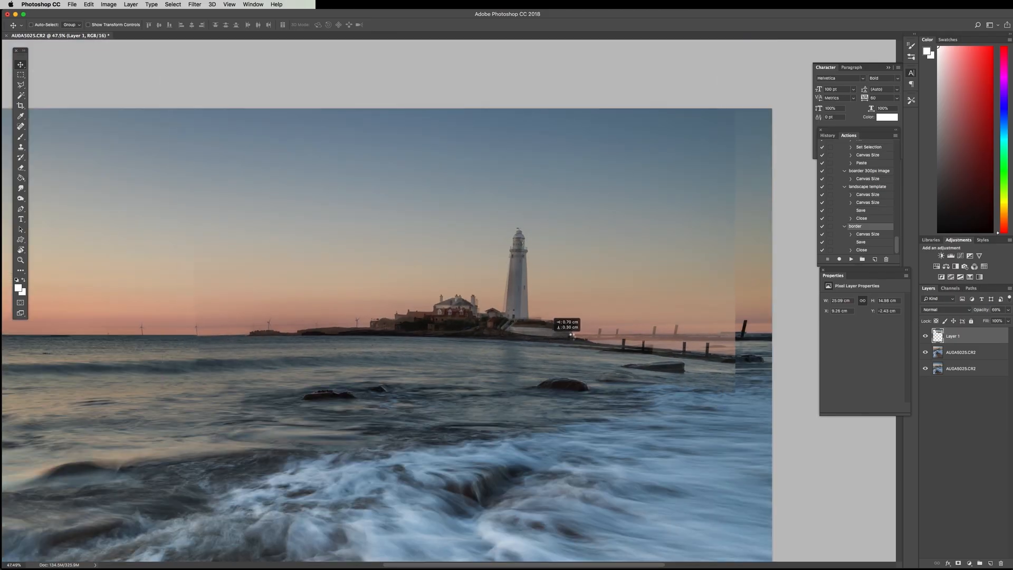
key(0)
Add a layer mask to the pasted lighthouse layer and brush away its hard edges along the waterline
scroll(360, 354, down, 5)
scroll(369, 355, up, 5)
click(925, 336)
click(924, 336)
click(958, 562)
key(b)
scroll(321, 344, right, 1)
drag(193, 349, 240, 352)
mouse_move(550, 361)
mouse_down()
mouse_move(607, 363)
mouse_move(570, 359)
mouse_up()
Transform the pasted lighthouse layer by nudging its lower-right corner slightly inward to fit the horizon, and apply it
key(super+t)
right_click(572, 334)
click(652, 367)
drag(719, 391, 716, 386)
key(Return)
Adjust and enlarge the mask brush and paint out the pasted patch's visible edges across the sky around the lighthouse
key(bracketright)
key(bracketright)
key(bracketright)
key(bracketright)
right_click(250, 366)
click(264, 420)
key(Return)
mouse_move(193, 322)
mouse_down()
mouse_move(673, 108)
mouse_move(703, 157)
mouse_up()
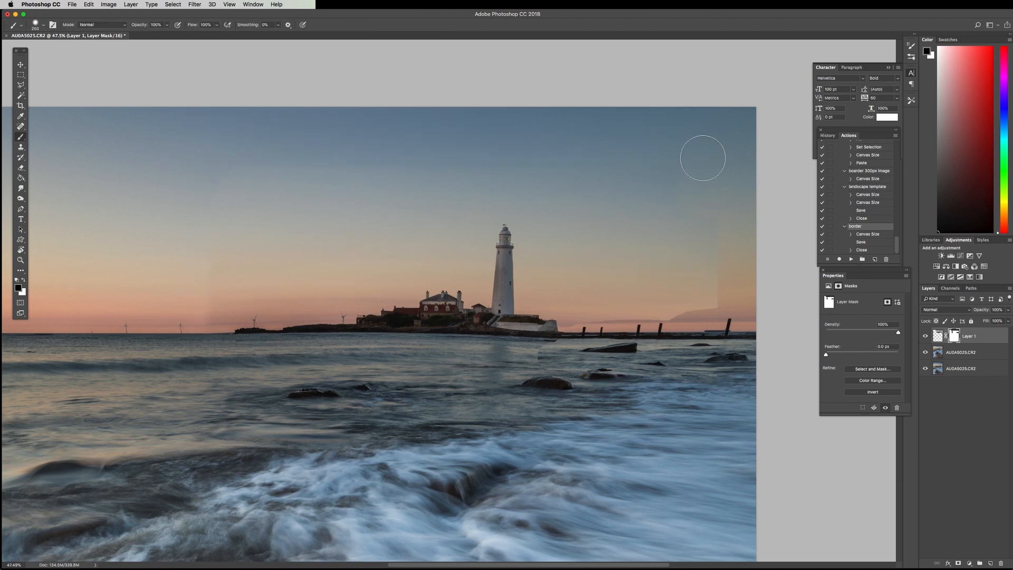
Refine the lighthouse layer's mask around the shoreline posts and horizon, using a smaller brush at reduced opacity
key(bracketright)
scroll(590, 325, up, 5)
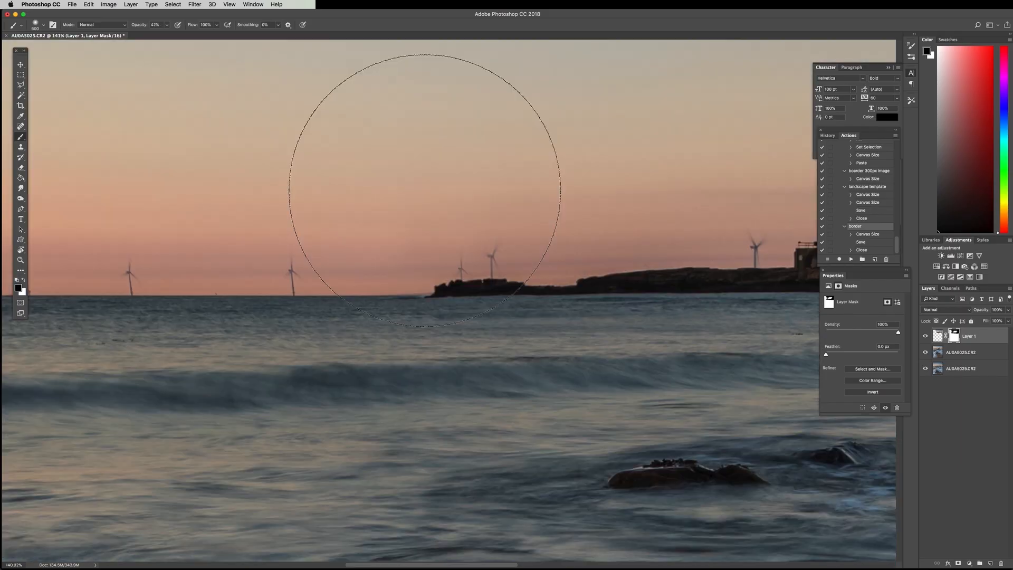
key(bracketleft)
key(bracketleft)
key(bracketleft)
key(bracketleft)
key(bracketleft)
scroll(524, 196, down, 9)
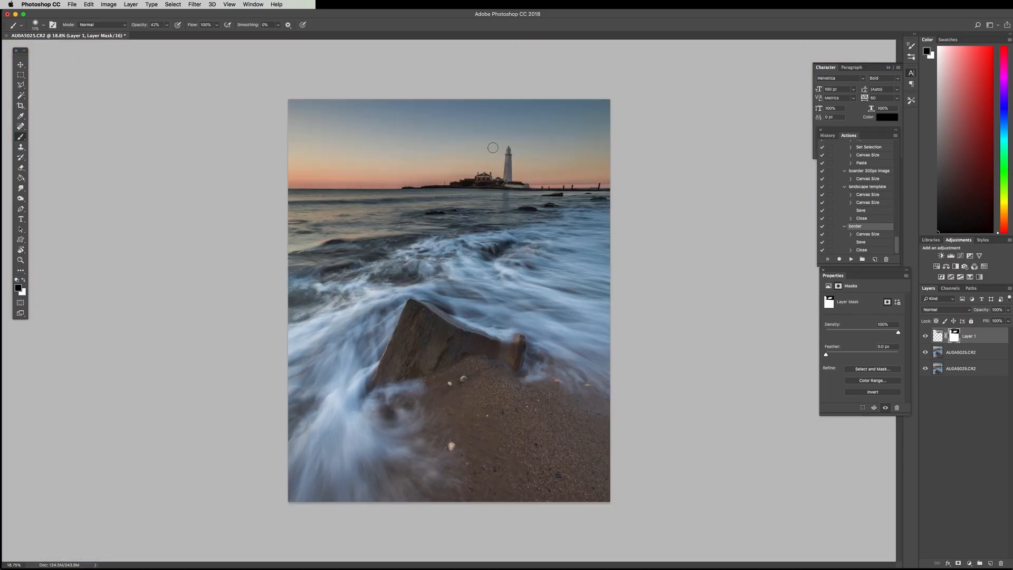
scroll(393, 158, up, 4)
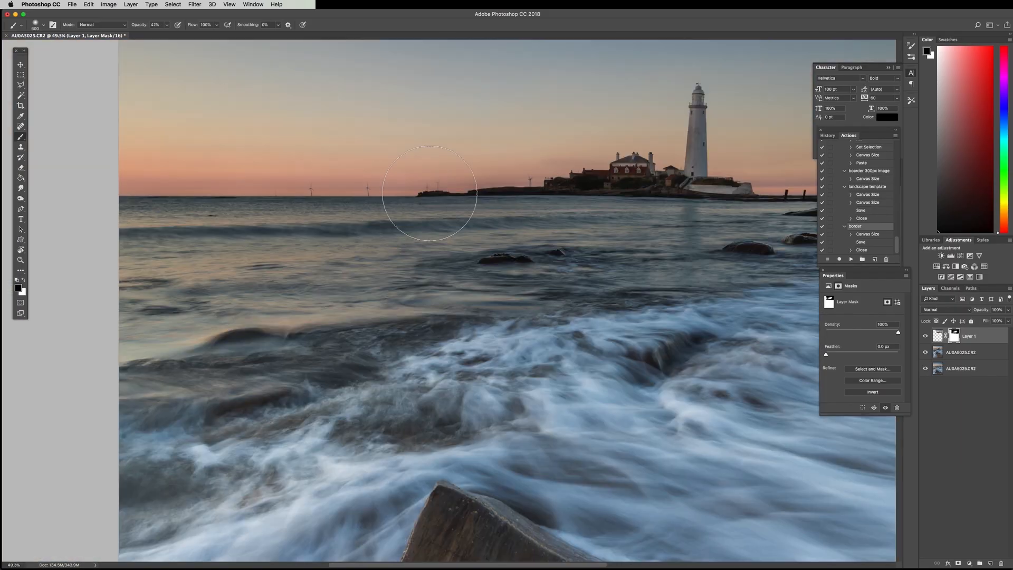
Try to clean up the duplicate wind turbines above the low island with the Clone Stamp and Eraser on the underlying layers
scroll(429, 193, up, 4)
click(960, 352)
key(s)
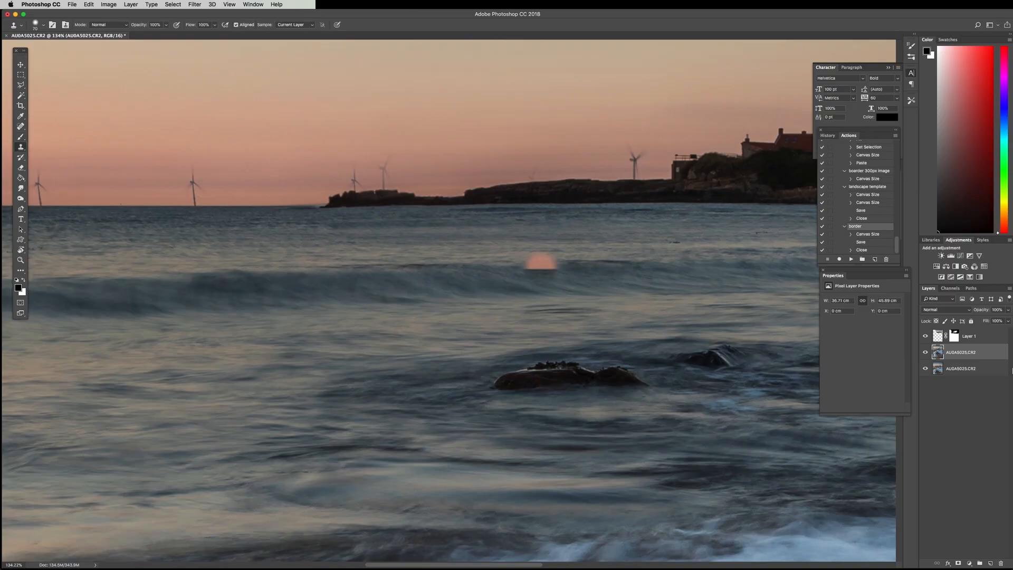
click(970, 336)
scroll(399, 267, up, 3)
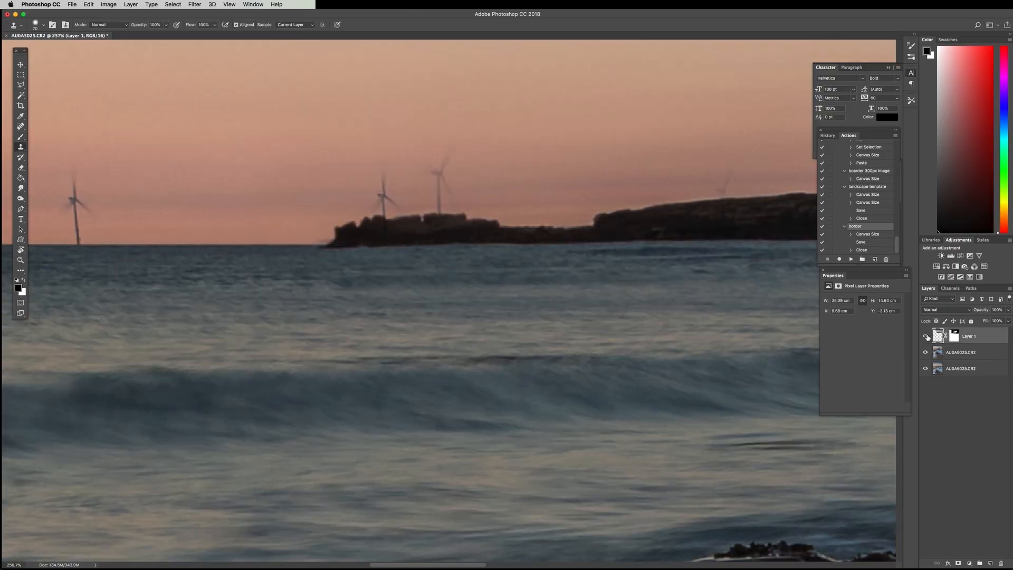
key(bracketleft)
key(bracketleft)
key(bracketleft)
key(bracketleft)
key(bracketleft)
key(bracketleft)
key(bracketleft)
key(bracketleft)
key(bracketleft)
click(938, 352)
key(e)
key(bracketleft)
scroll(396, 225, down, 2)
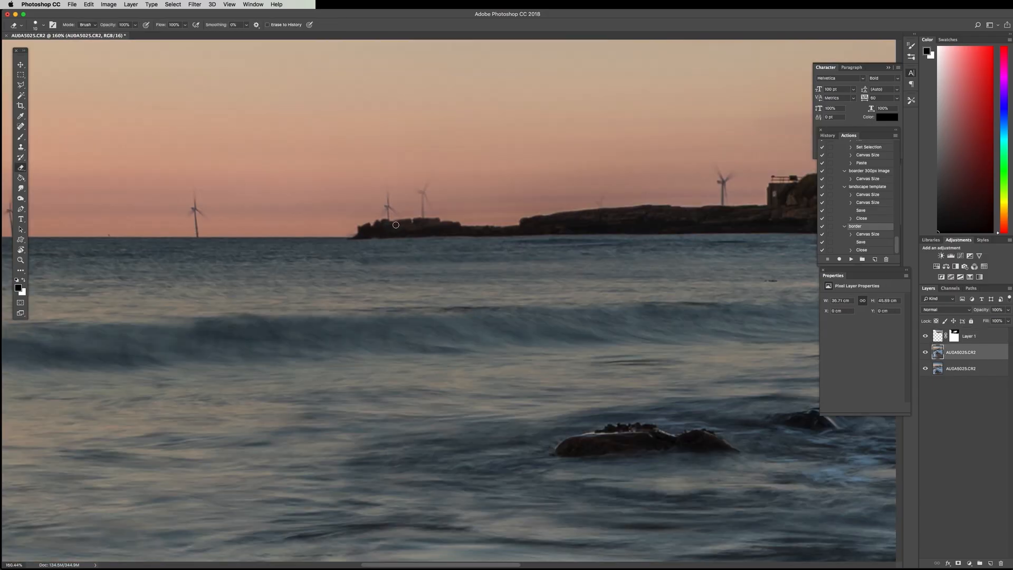
Outline the extra wind turbine above the low island with a polygonal lasso selection on the undistorted photo layer
key(l)
scroll(387, 205, up, 5)
click(391, 274)
click(403, 259)
click(447, 252)
click(435, 136)
Try deleting the outlined turbine from the photo layer, and undo the deletion
key(Delete)
scroll(363, 259, down, 7)
key(super+z)
Fill the outlined turbine area on the undistorted photo layer and check the result in the whole picture
right_click(365, 252)
click(382, 348)
key(Return)
scroll(416, 267, up, 2)
scroll(415, 268, down, 10)
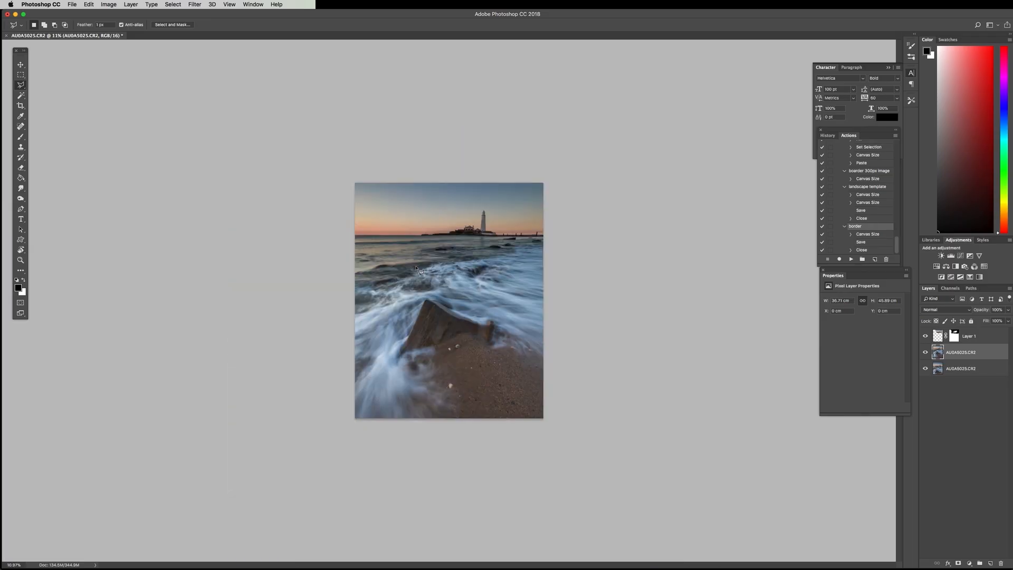
Compare the composite with the original by toggling the lighthouse and photo layers, then leave every layer visible
scroll(416, 269, up, 3)
click(925, 335)
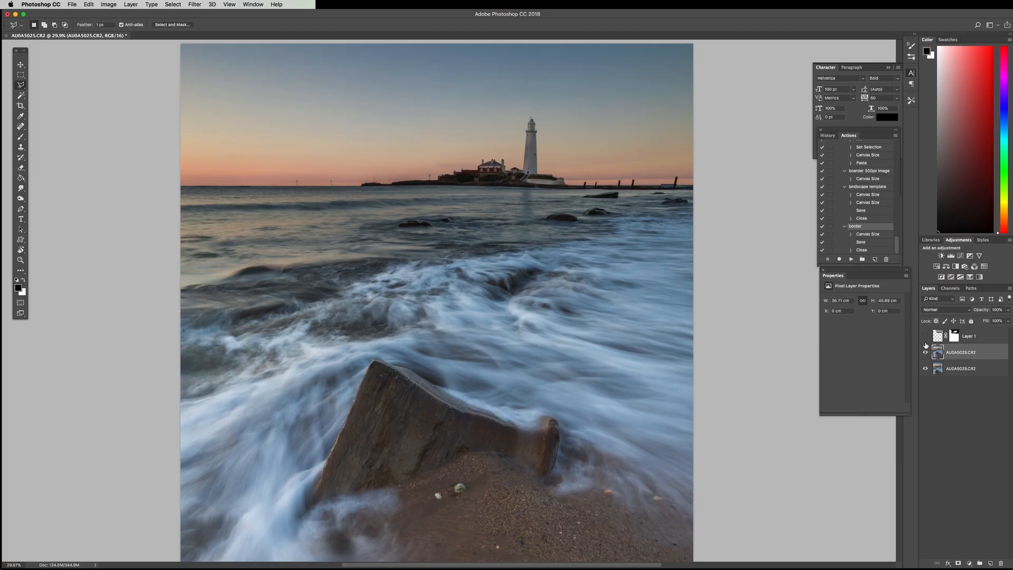
click(925, 352)
click(925, 353)
click(925, 353)
click(925, 352)
click(925, 336)
key(super+0)
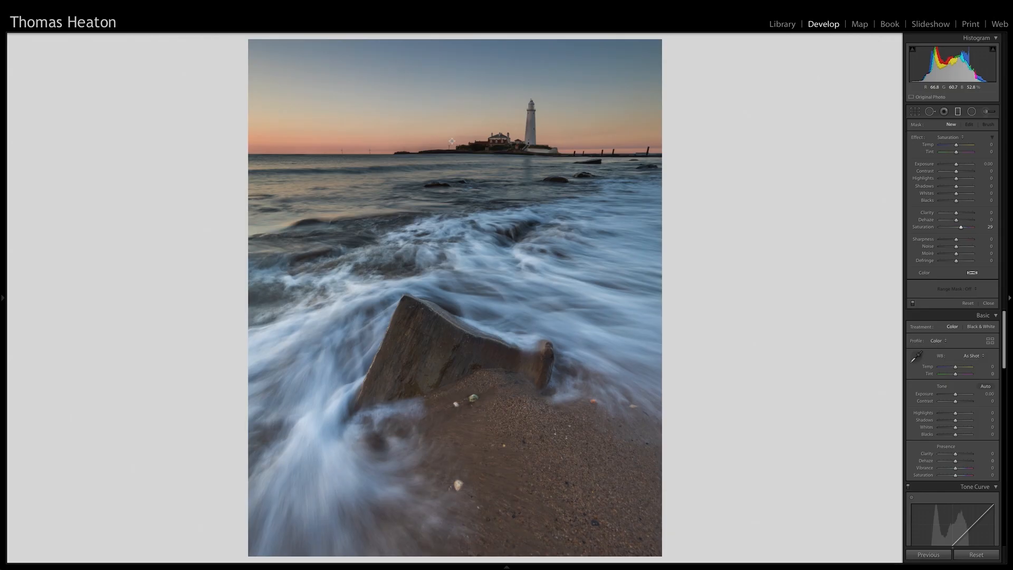
Switch to Lightroom and place a graduated filter with Saturation 30 across the horizon of the composite
drag(451, 140, 451, 164)
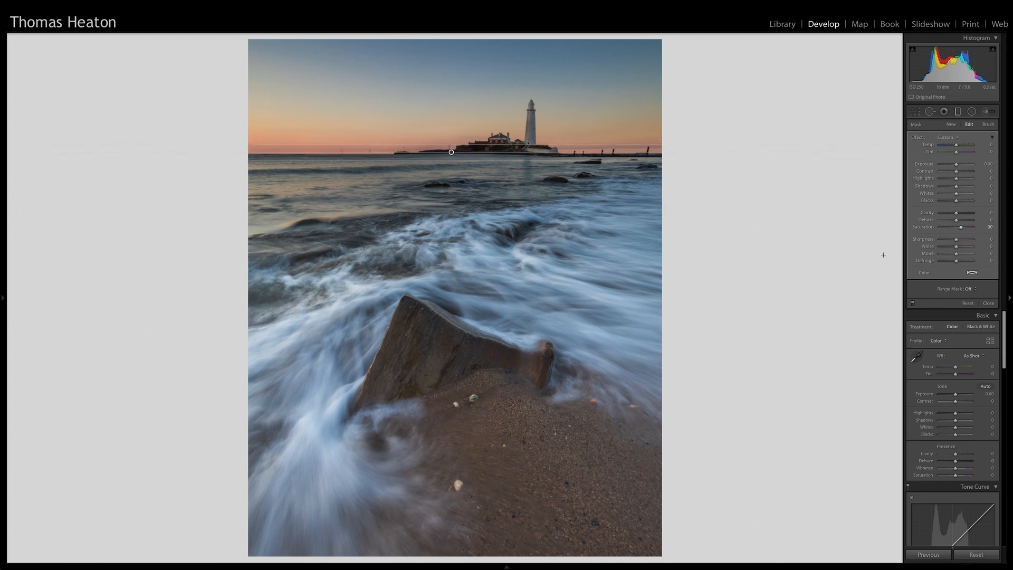
click(957, 111)
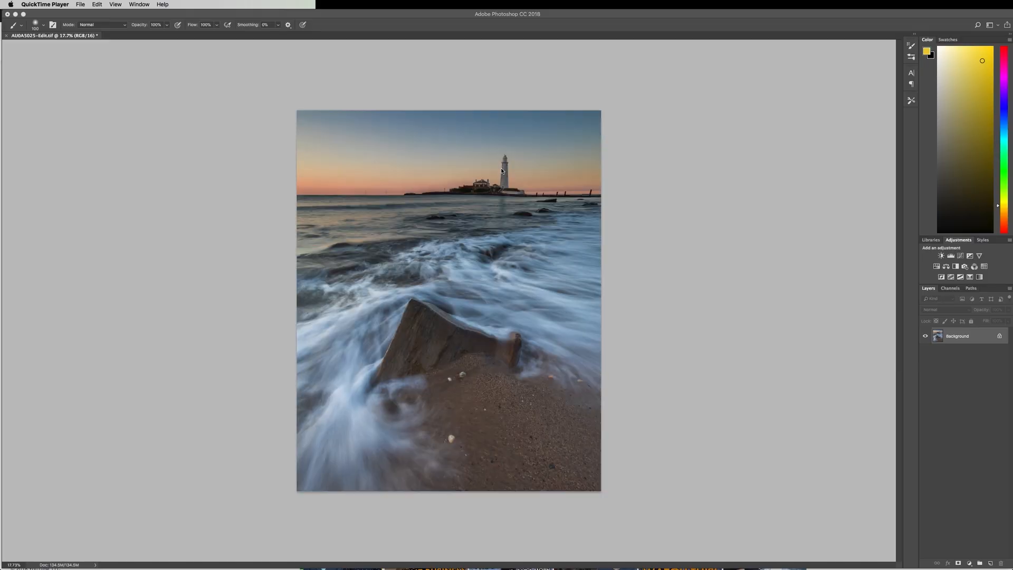
Switch back to Photoshop and duplicate the Background layer of the edited TIFF
scroll(502, 172, up, 3)
scroll(561, 196, down, 2)
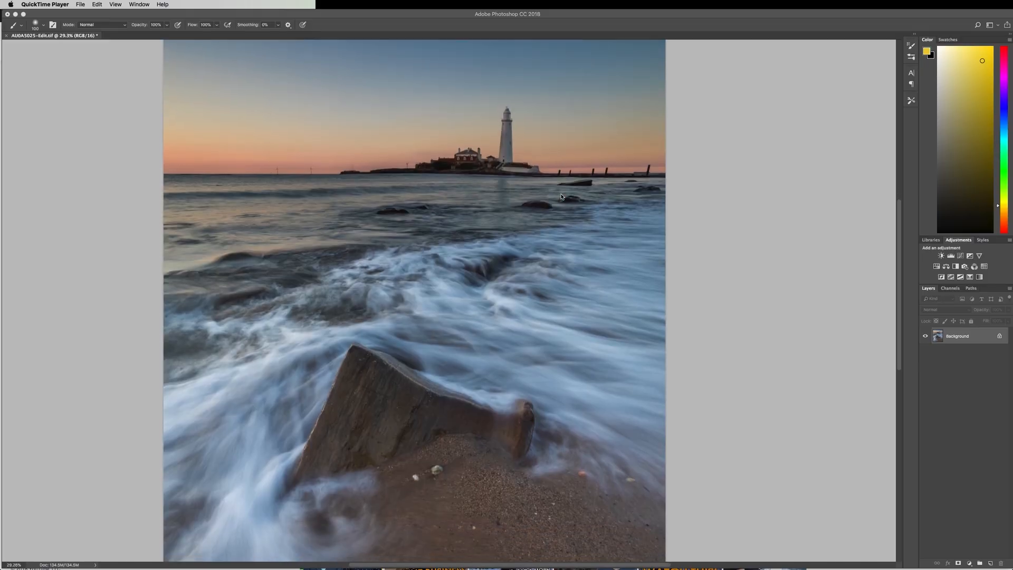
click(973, 343)
key(super+j)
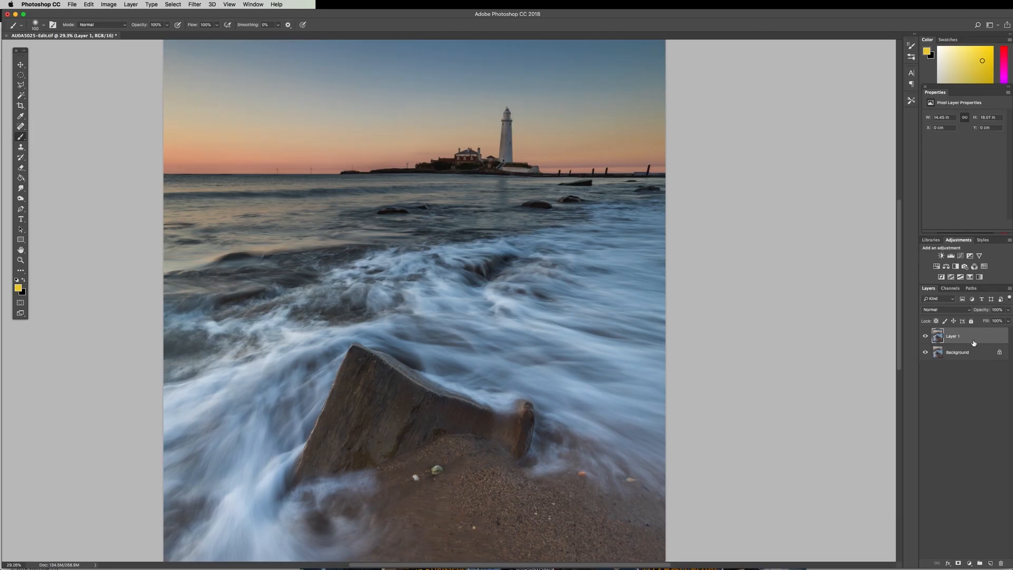
Try a 50-300mm Zoom lens flare at 147% brightness centred on the lighthouse on the duplicated layer
scroll(475, 129, up, 1)
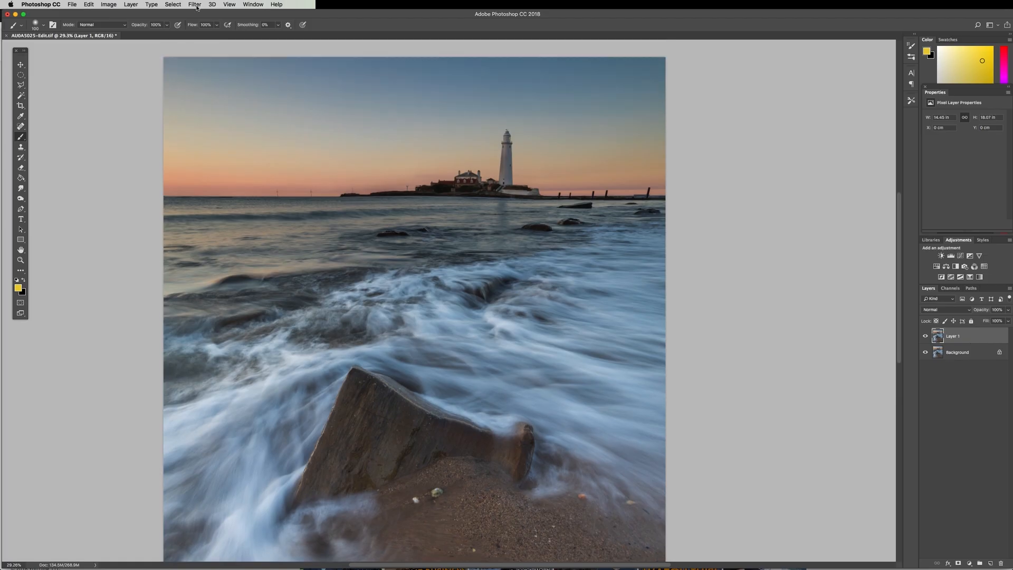
click(195, 5)
mouse_move(264, 136)
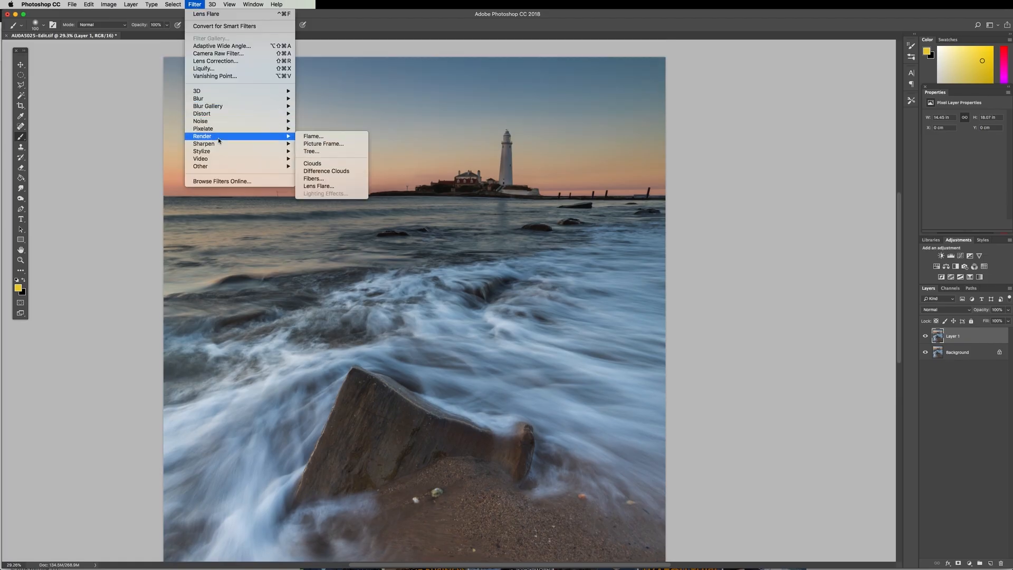
click(328, 186)
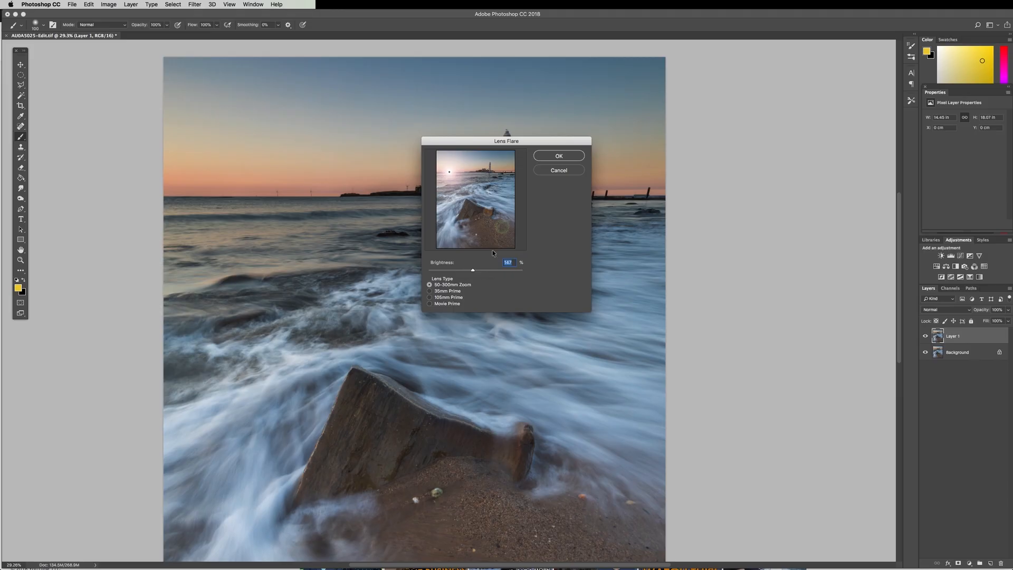
drag(475, 168, 489, 165)
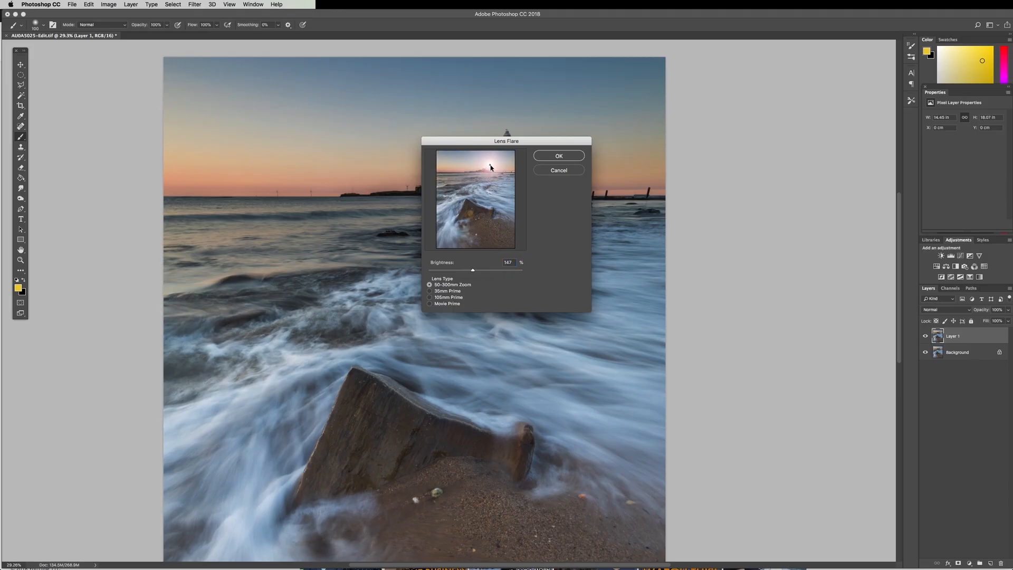
click(559, 157)
scroll(502, 242, down, 2)
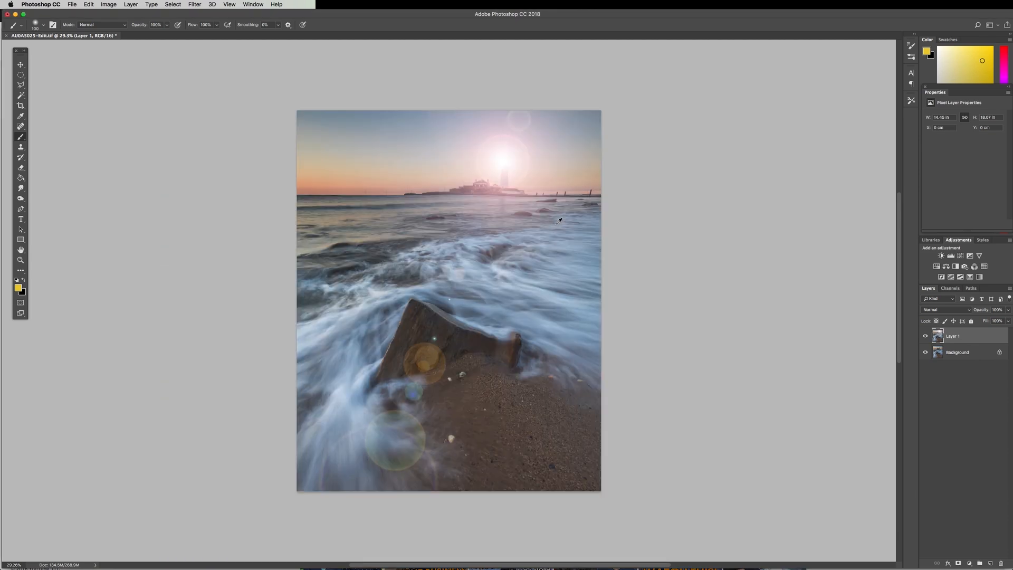
scroll(495, 244, up, 2)
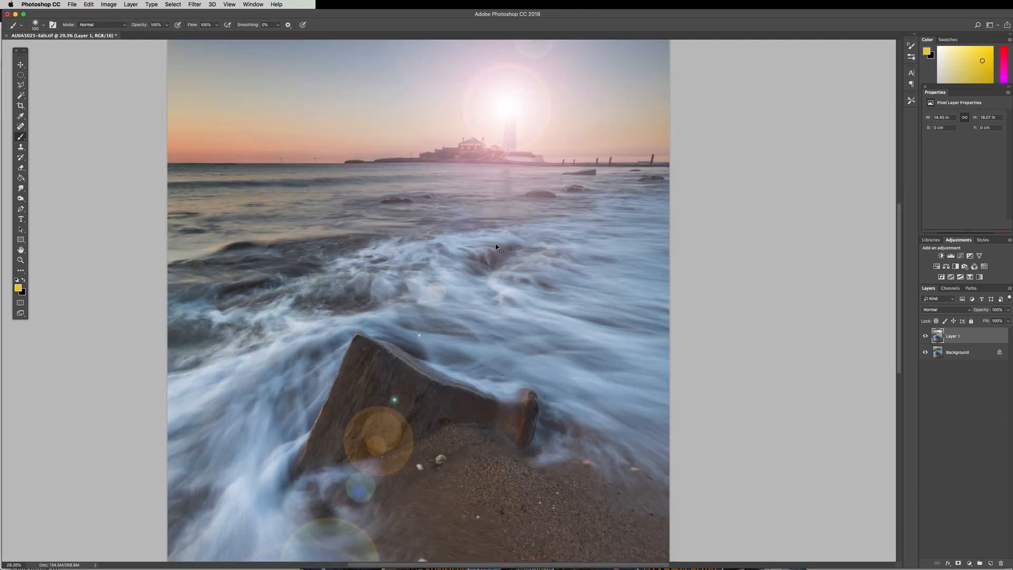
Try a 50-300mm Zoom lens flare at 20% brightness on the lighthouse lantern, and undo it
click(195, 5)
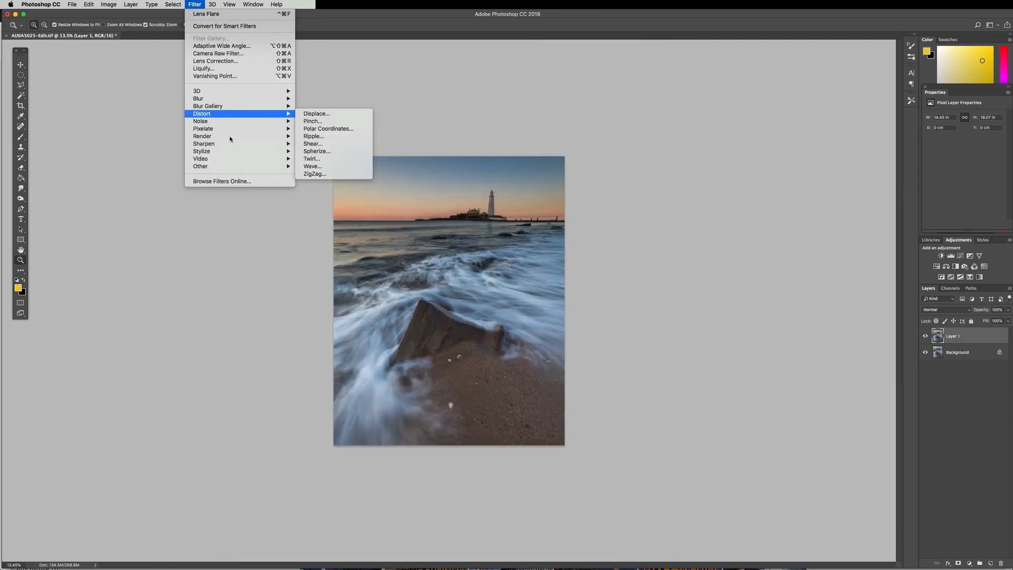
mouse_move(278, 137)
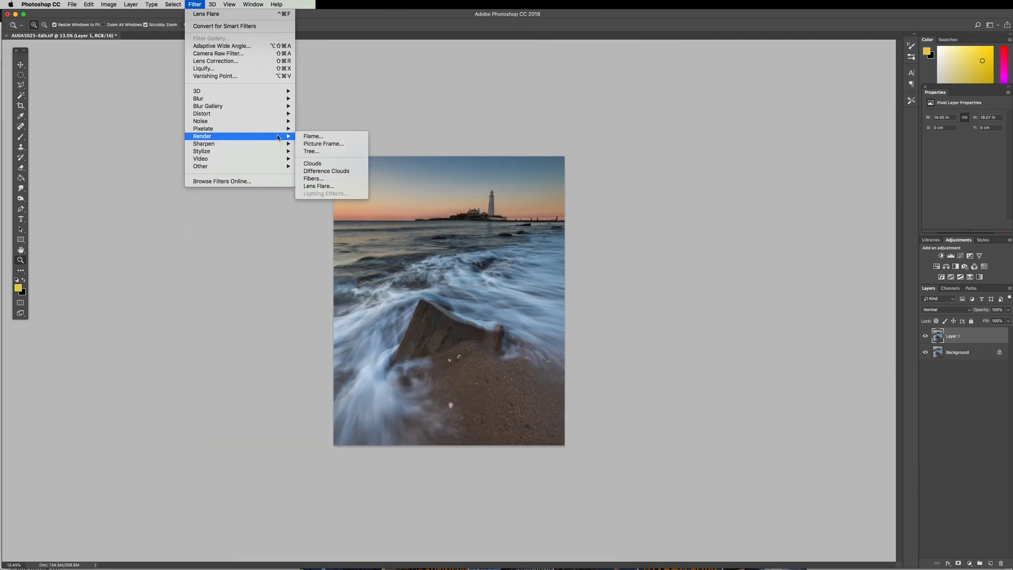
click(318, 186)
key(alt)
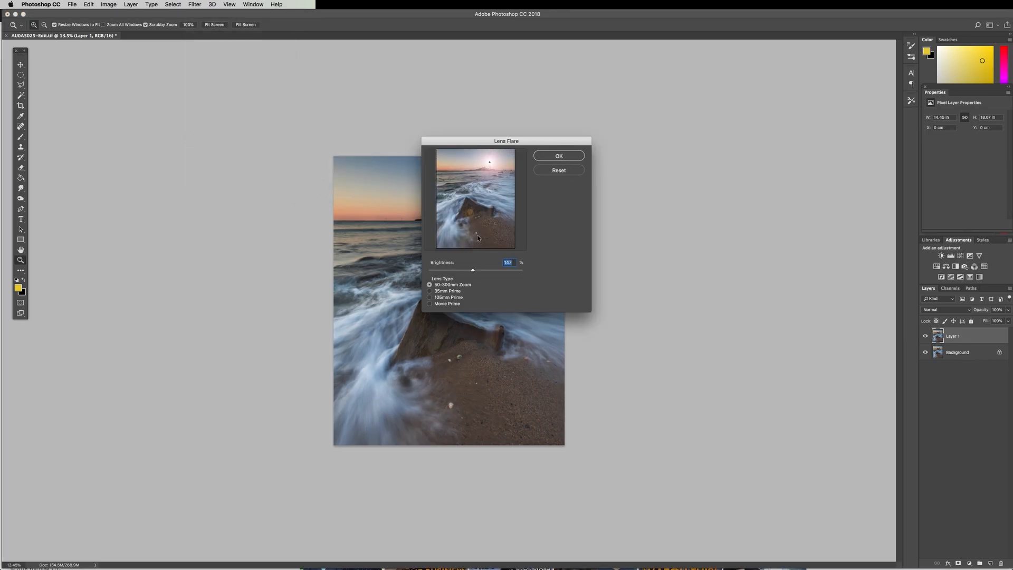
drag(473, 270, 434, 273)
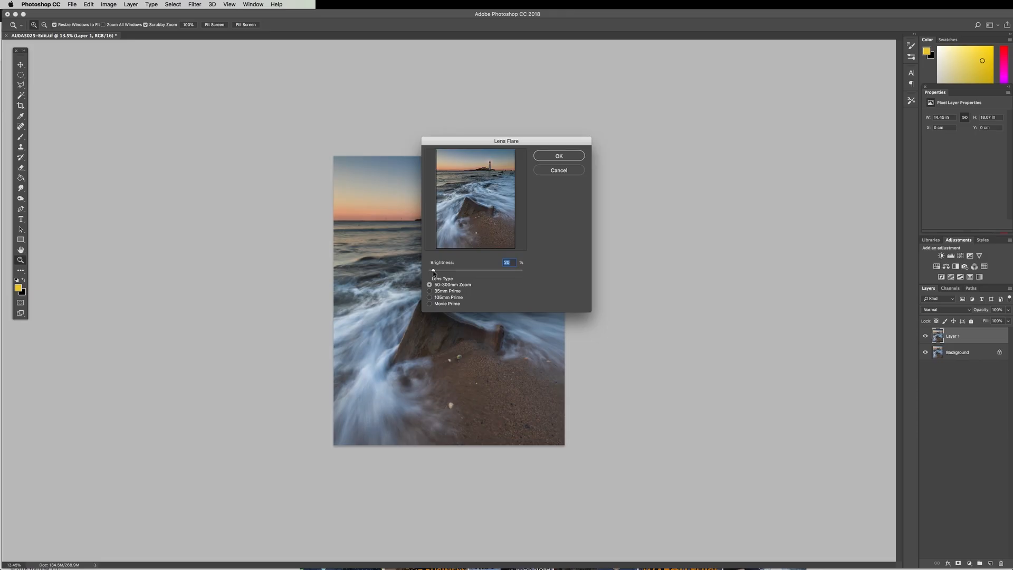
click(558, 155)
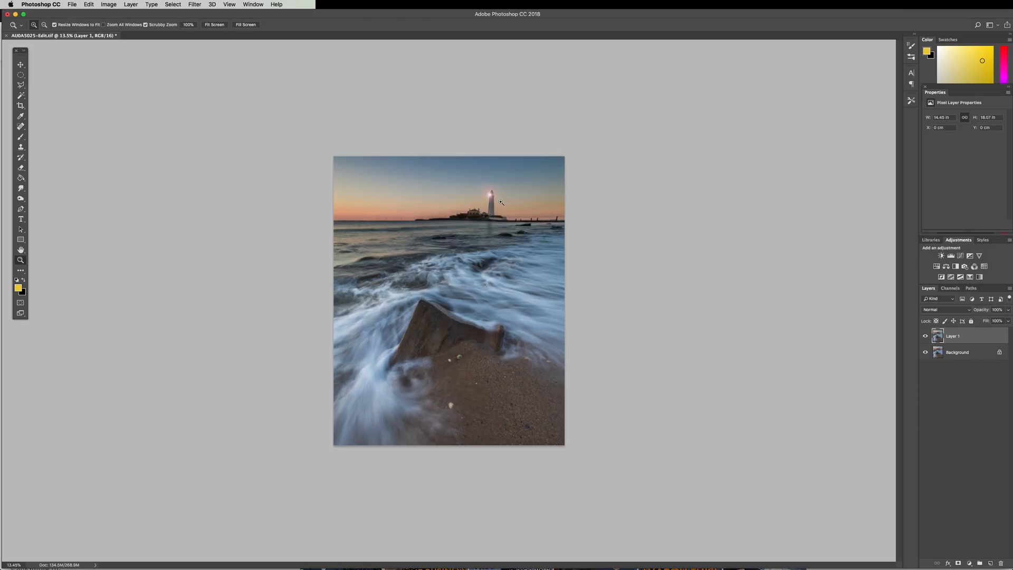
key(super+0)
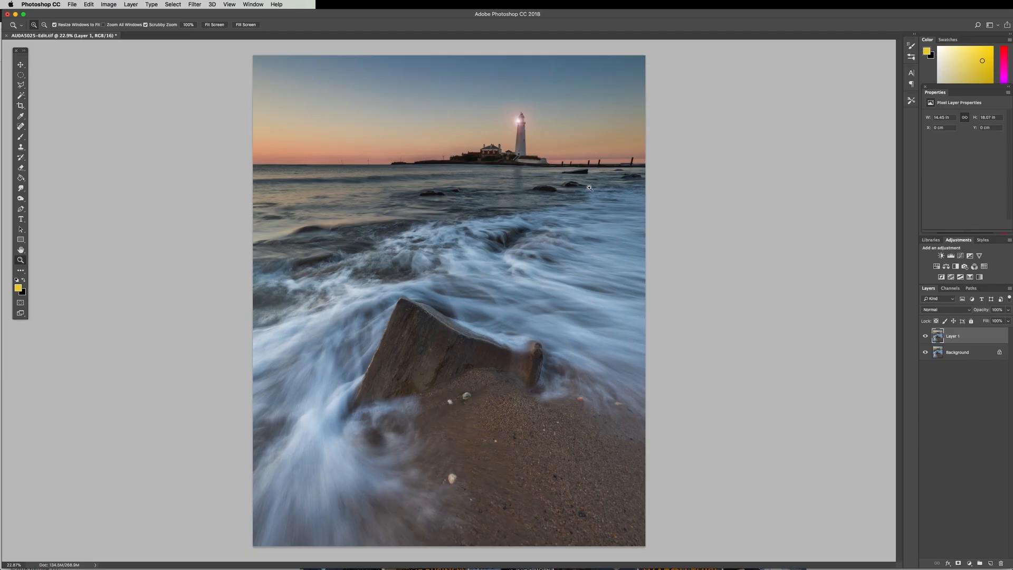
key(super+z)
Add a new blank layer in Normal mode at 100% opacity above the duplicated photo layer
key(shift+super+n)
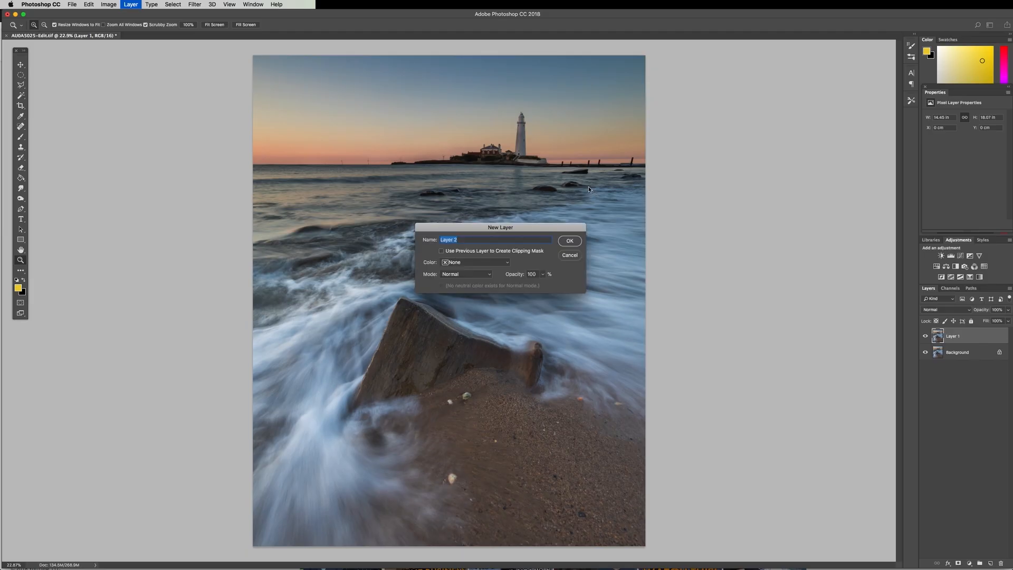
key(Return)
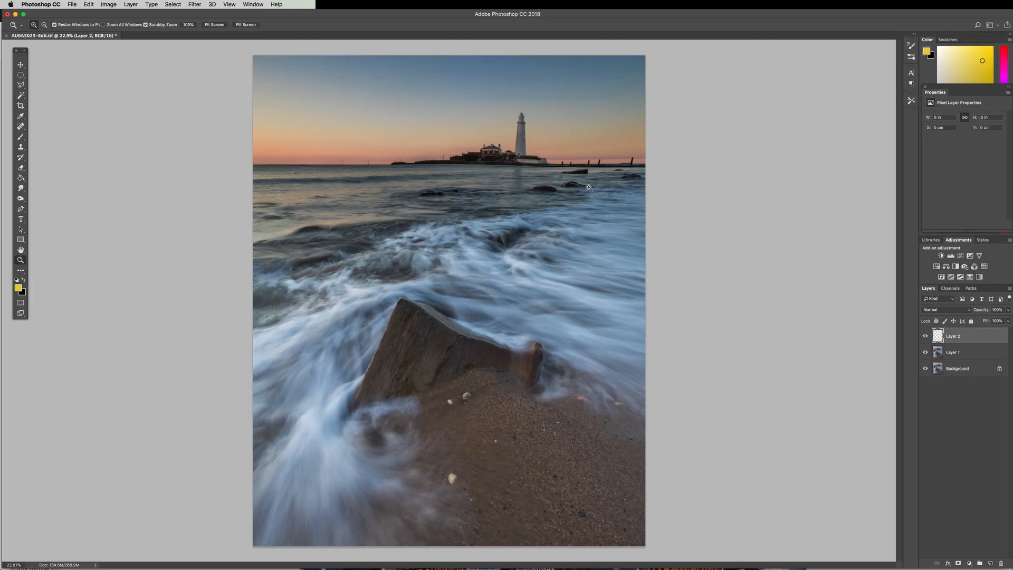
Fill the new blank layer with black at 100% opacity and render a Lens Flare on it near the lighthouse lantern's position
key(shift+BackSpace)
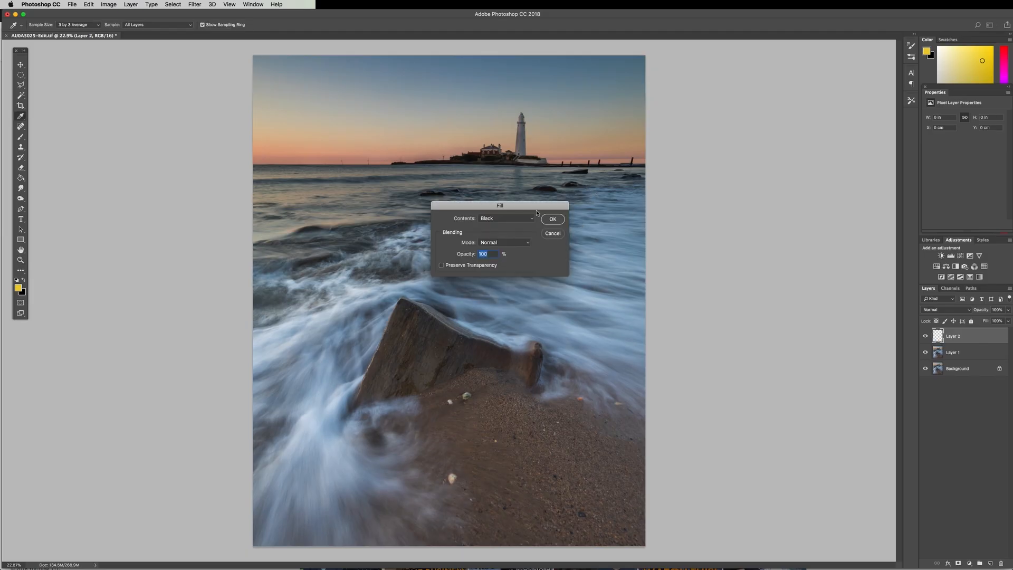
click(553, 219)
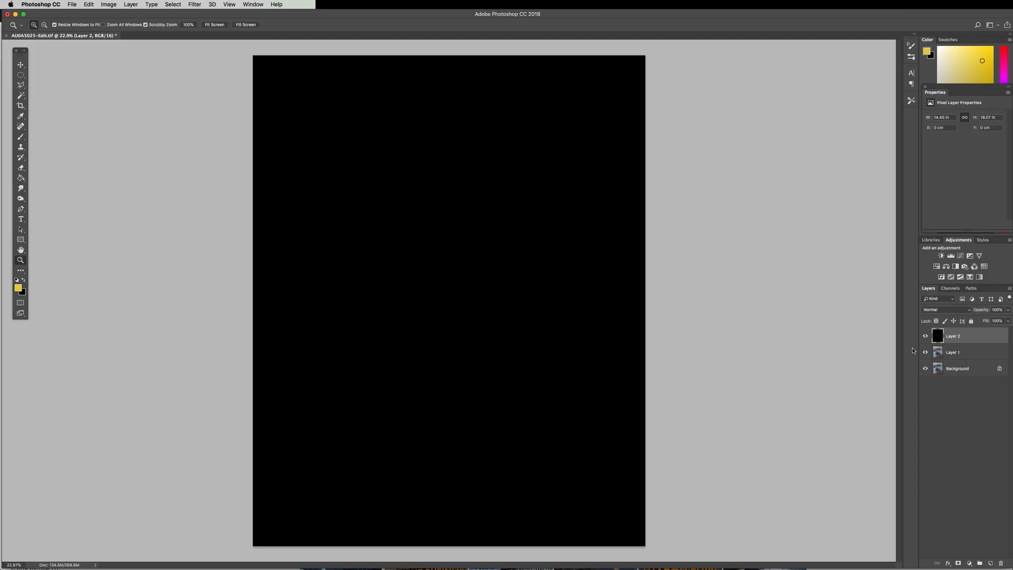
click(195, 4)
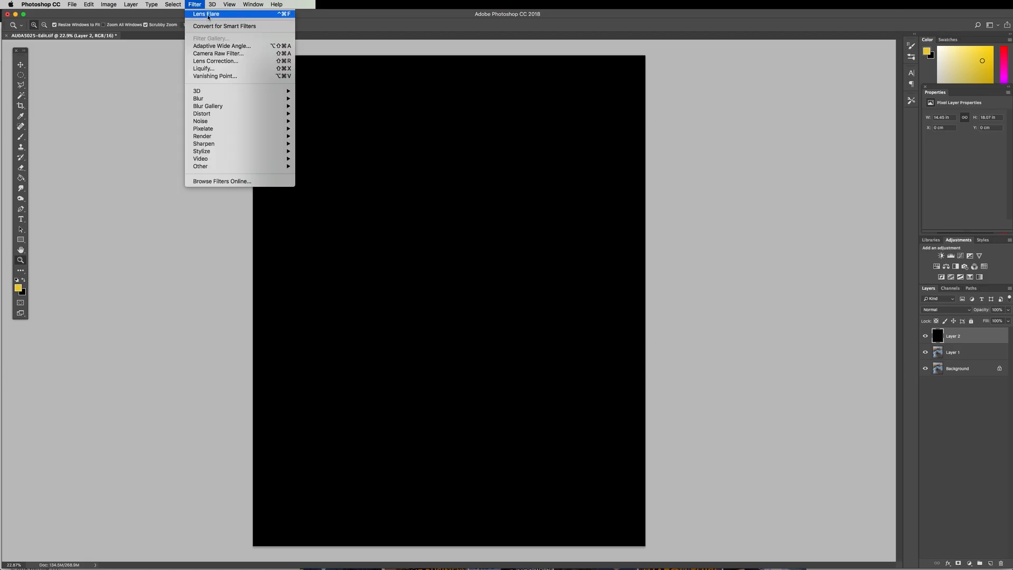
click(208, 16)
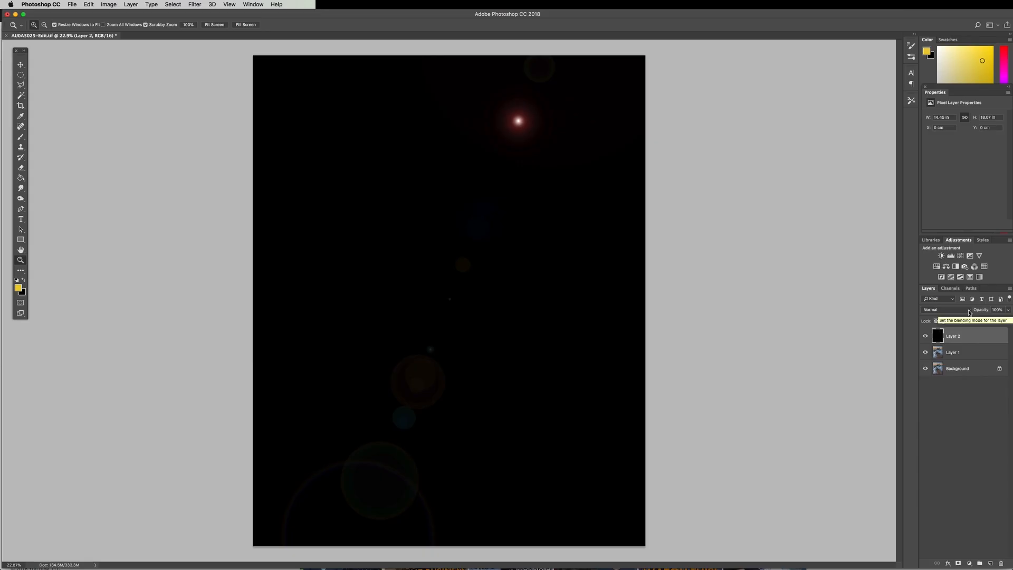
Set the black flare layer's blend mode to Screen and move the flare precisely onto the lighthouse lantern
click(969, 312)
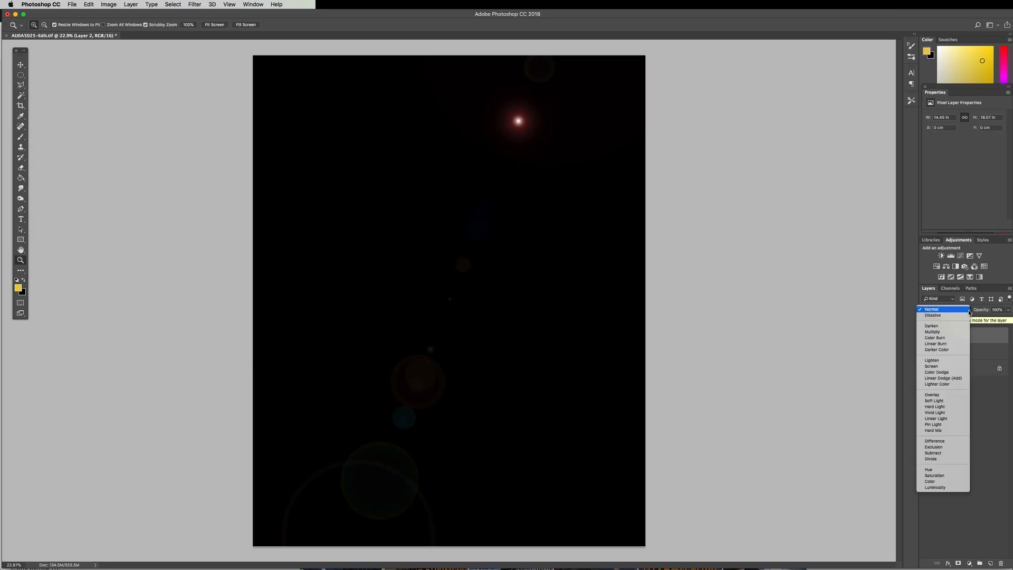
click(944, 367)
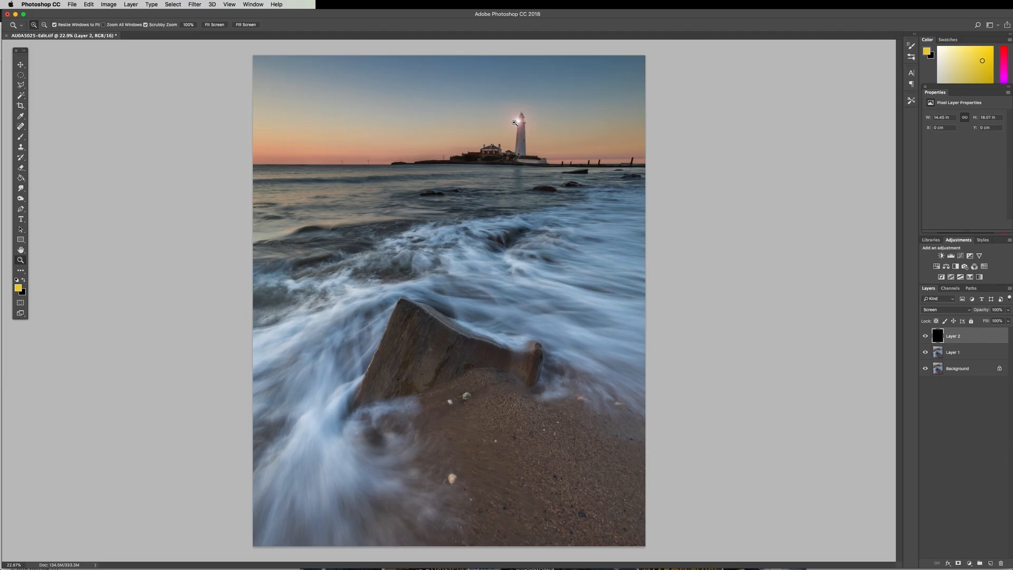
key(super+t)
key(Escape)
key(super+t)
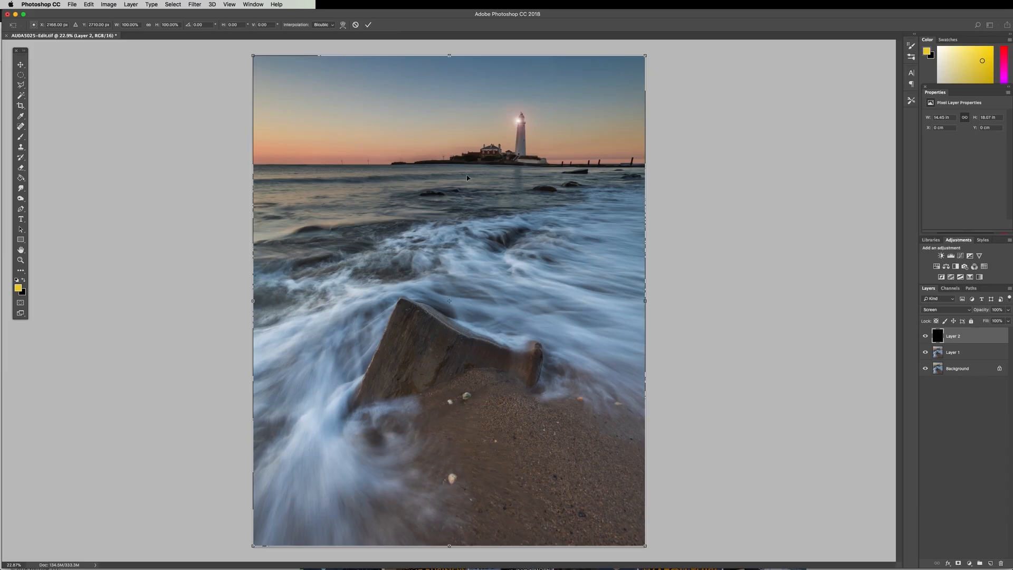
drag(449, 300, 521, 120)
scroll(533, 105, up, 8)
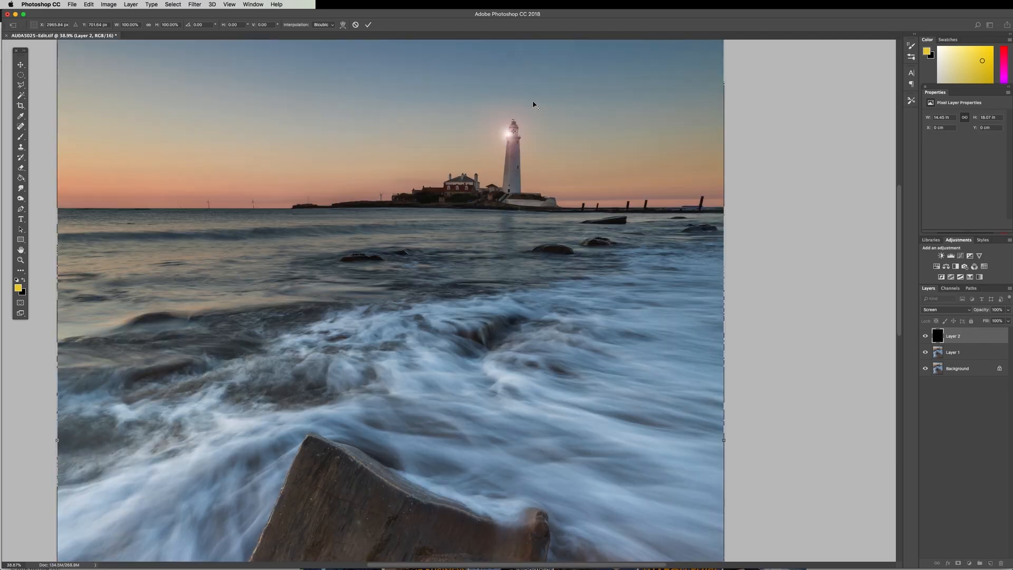
mouse_move(522, 181)
mouse_down()
mouse_move(539, 168)
mouse_move(527, 181)
mouse_up()
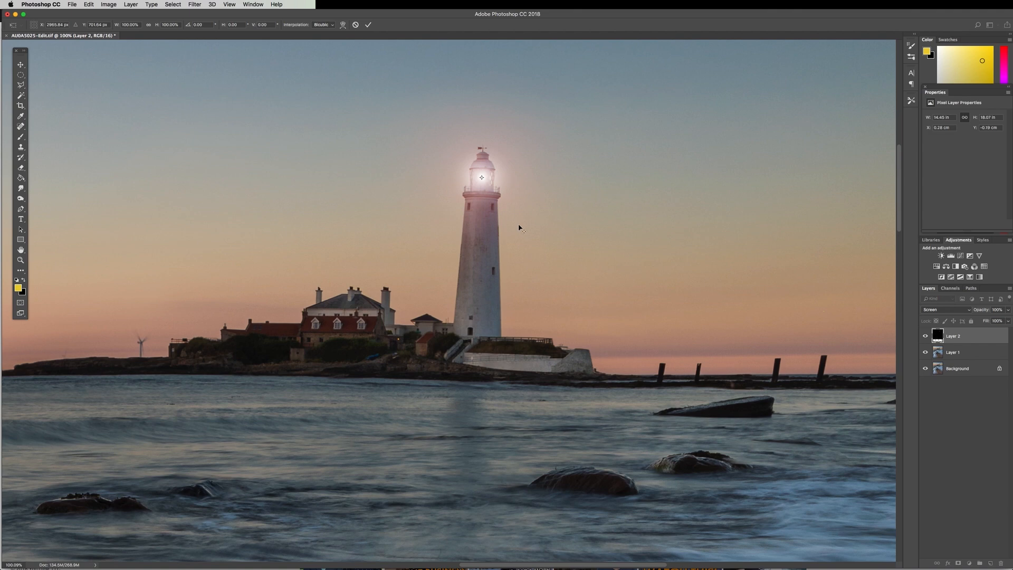
Scale the flare layer to about 102.77% around the lantern so its edges cover the whole photo, and apply the transform
scroll(519, 228, down, 10)
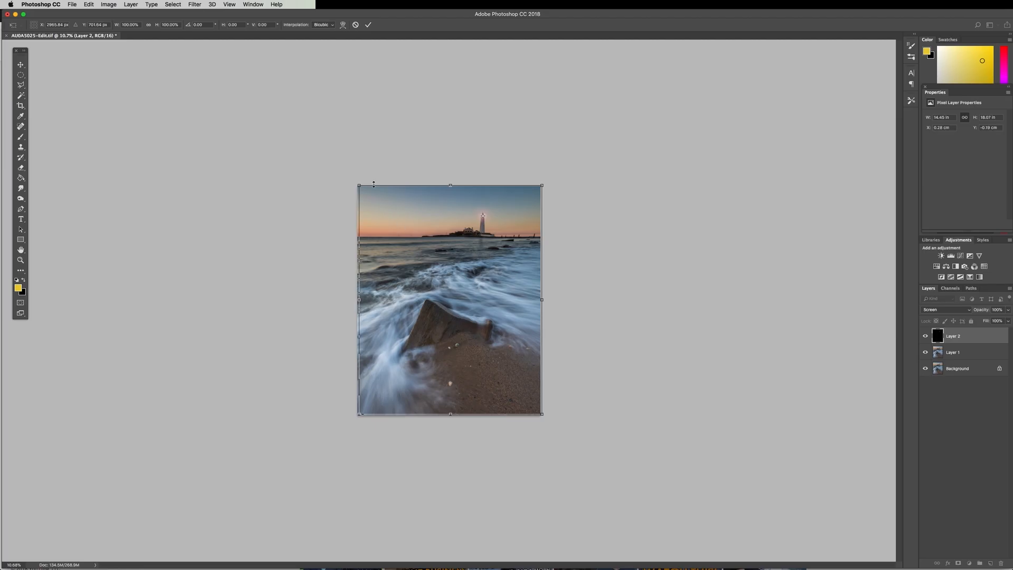
drag(359, 185, 355, 181)
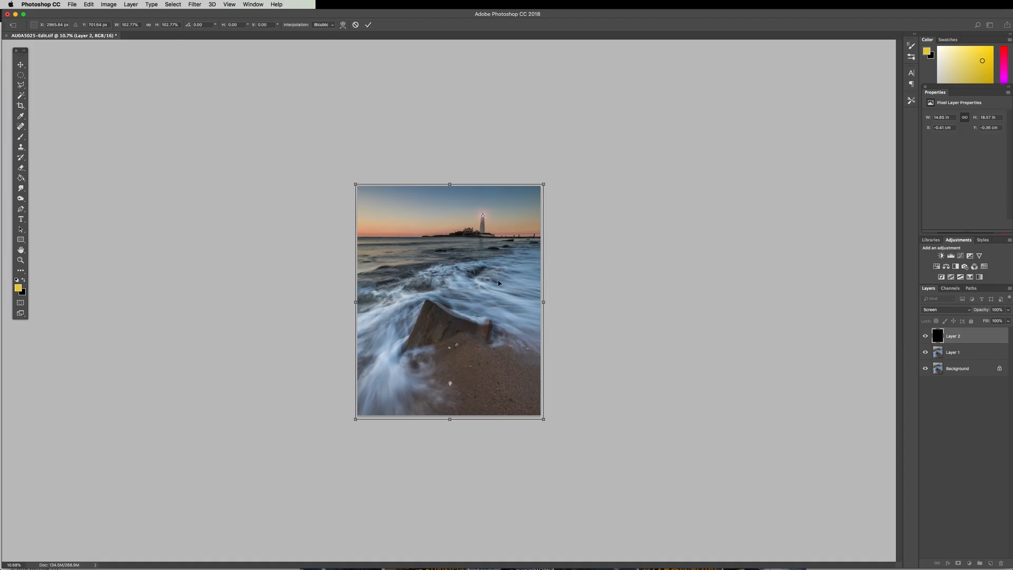
key(Return)
drag(483, 216, 502, 218)
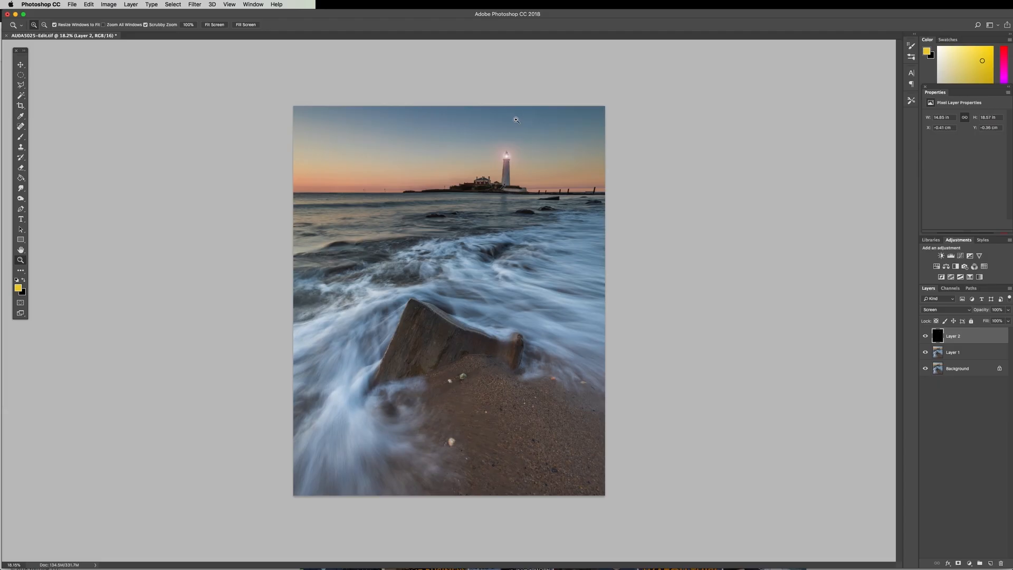
drag(519, 112, 521, 113)
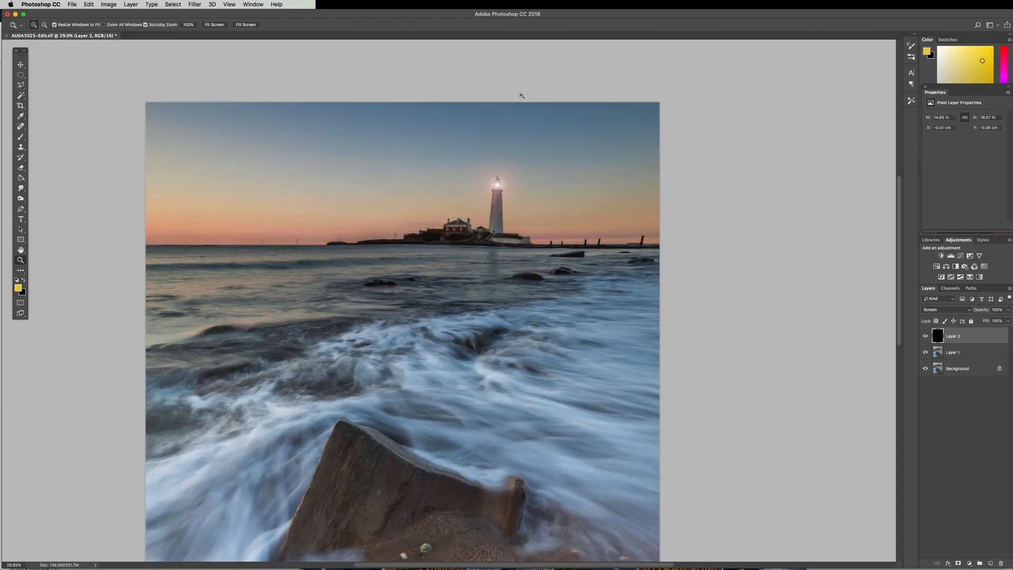
scroll(481, 332, down, 5)
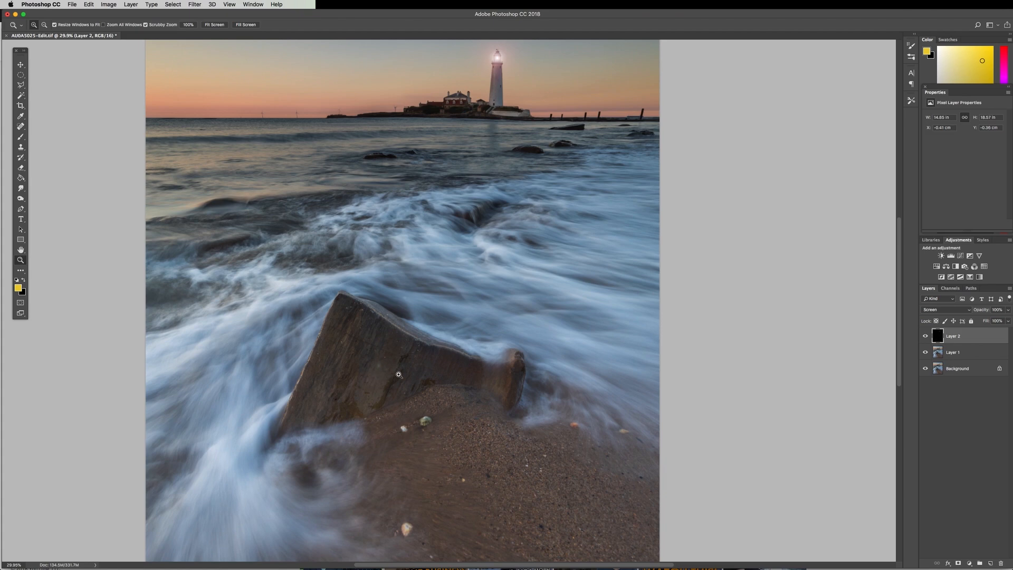
alt+click(431, 308)
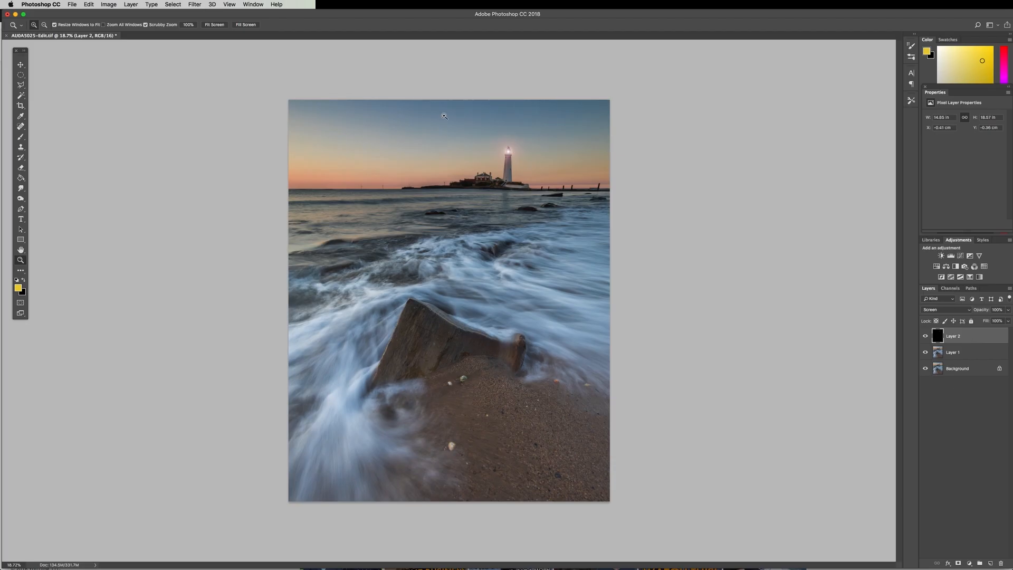
Add a Warming Filter (85) Photo Filter adjustment clipped to the flare layer and set its density to 100%
click(965, 268)
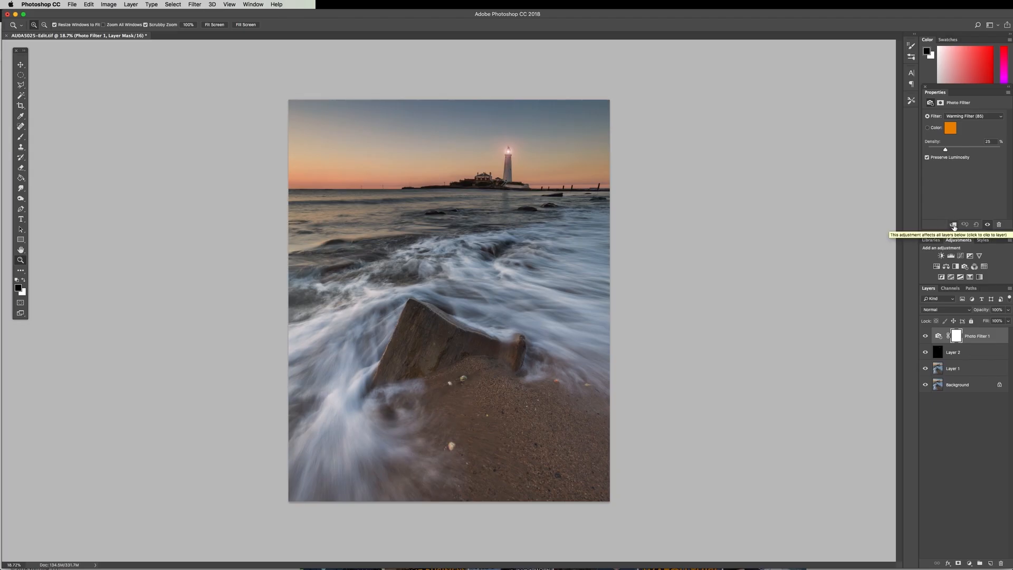
click(953, 226)
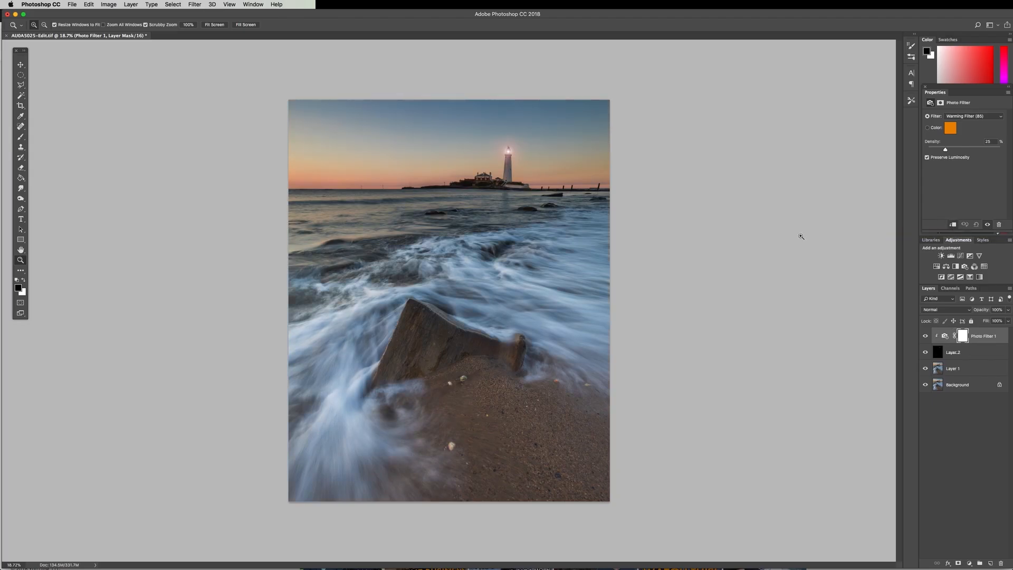
drag(946, 150, 1010, 151)
Add a layer mask to the lantern flare layer and paint it black over the sea, rock and beach, keeping the lantern glow
click(977, 356)
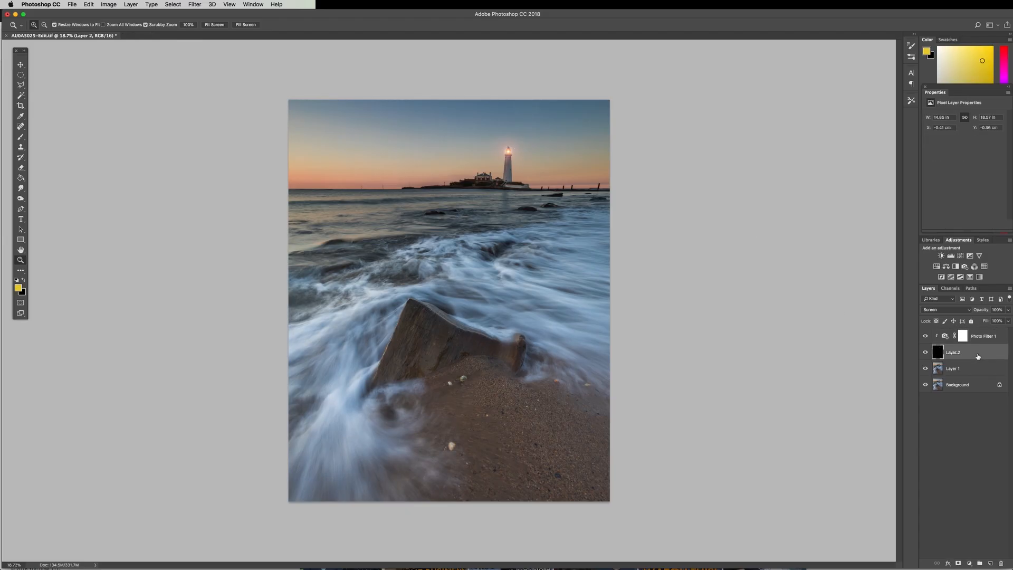
click(982, 337)
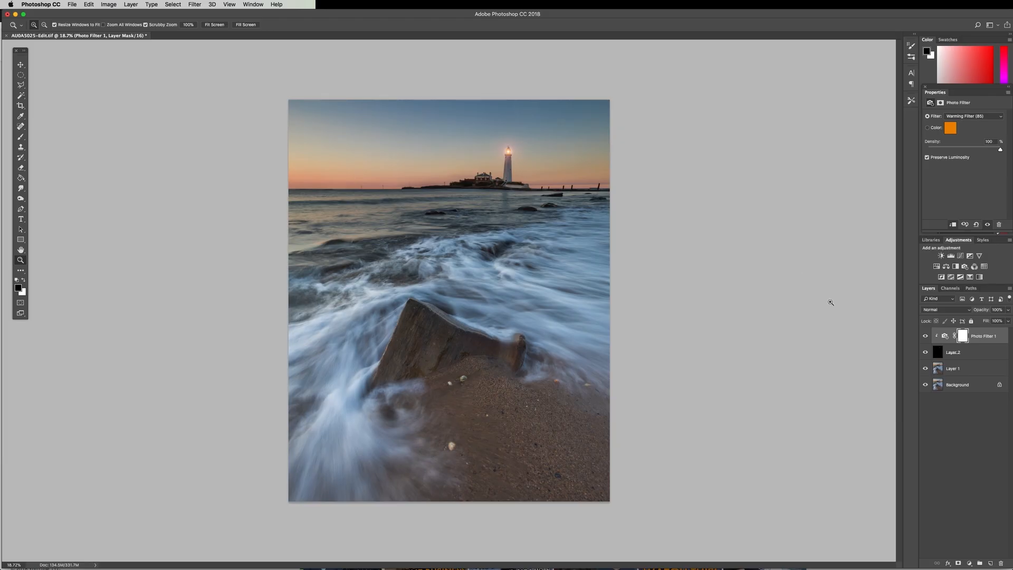
click(982, 339)
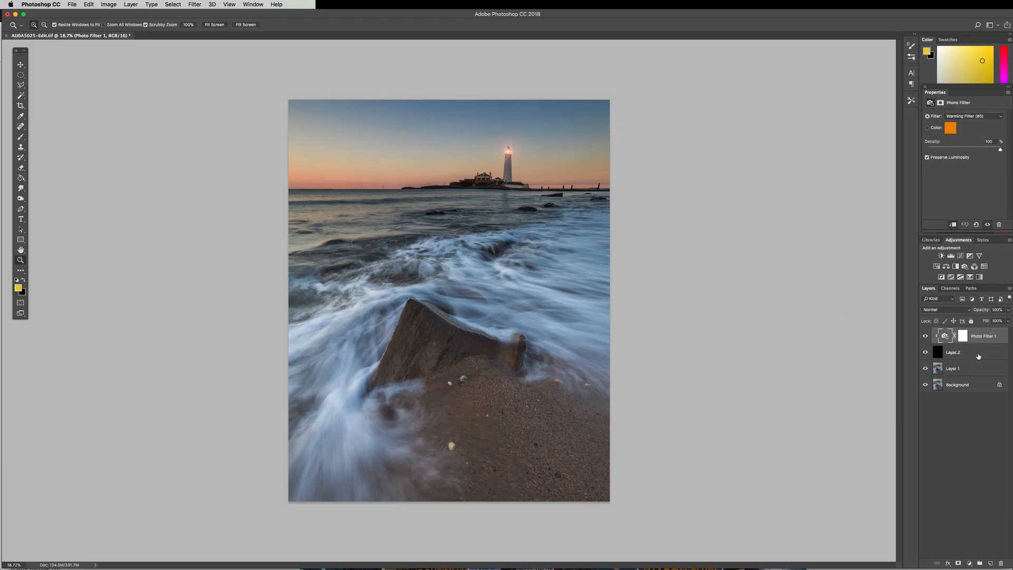
click(978, 356)
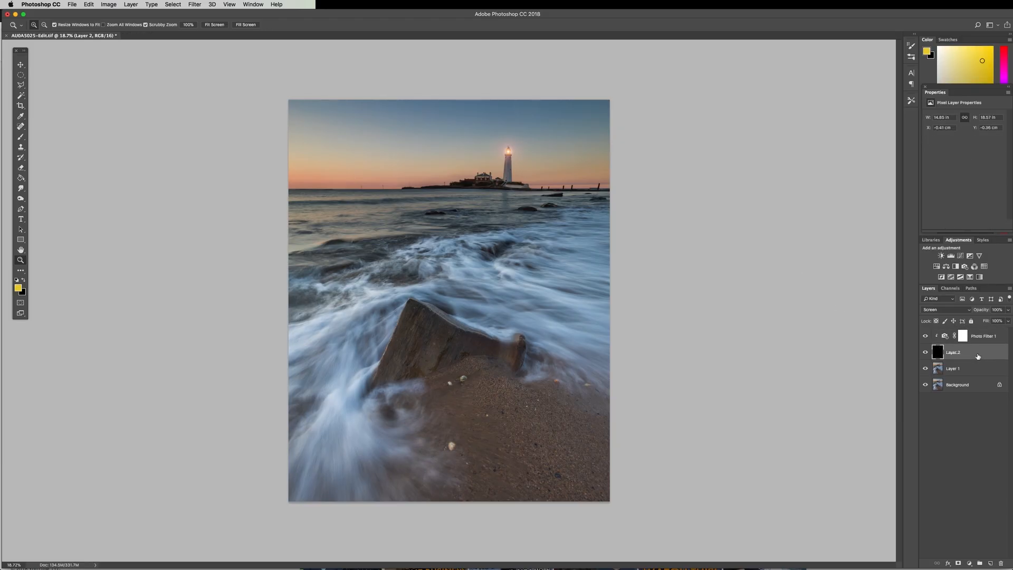
click(958, 564)
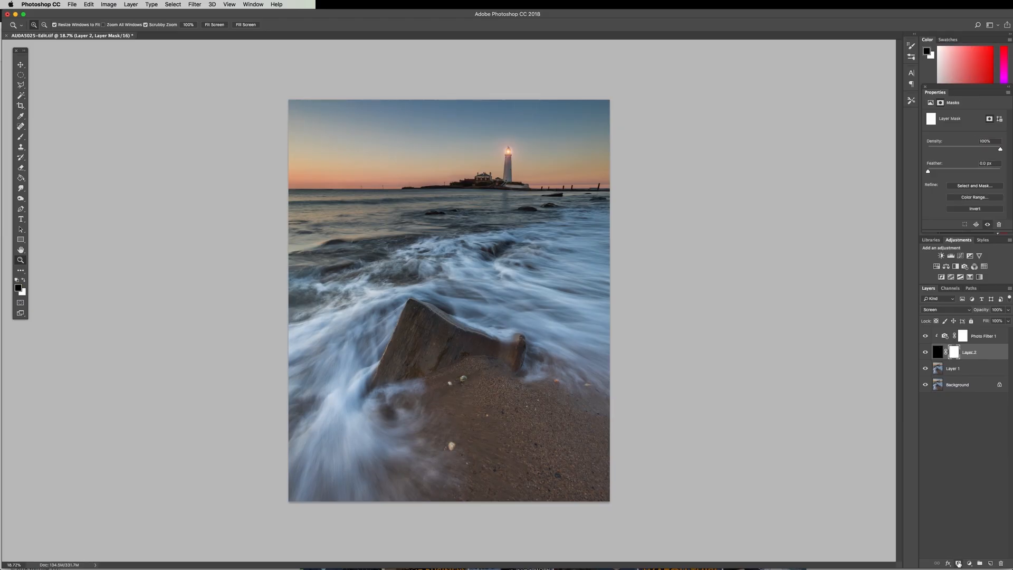
key(b)
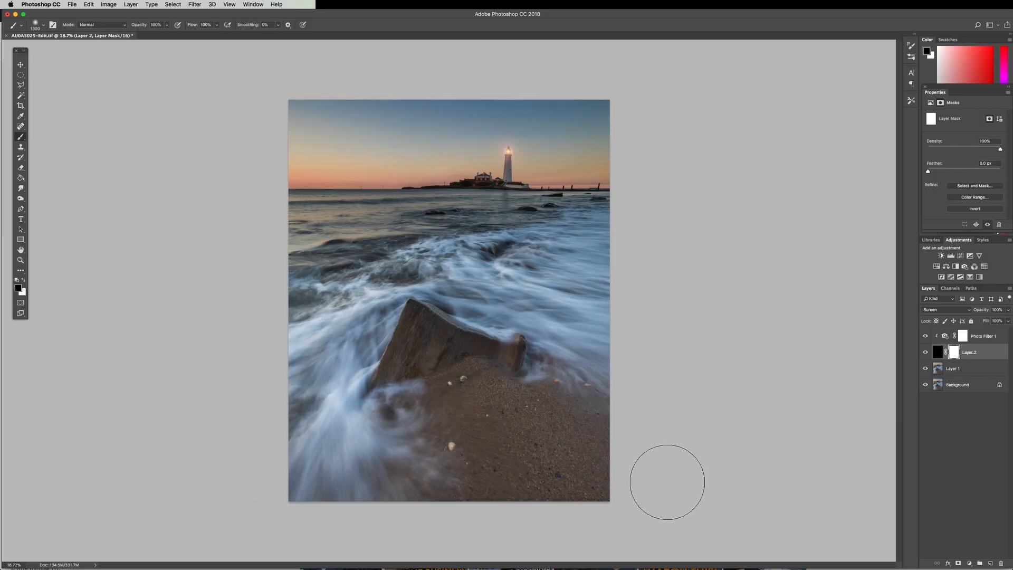
mouse_move(203, 292)
mouse_down()
mouse_move(253, 240)
mouse_move(198, 299)
mouse_move(608, 486)
mouse_move(680, 369)
mouse_up()
Add another black-filled layer on top and render a Lens Flare on it in the water below the lighthouse
click(21, 65)
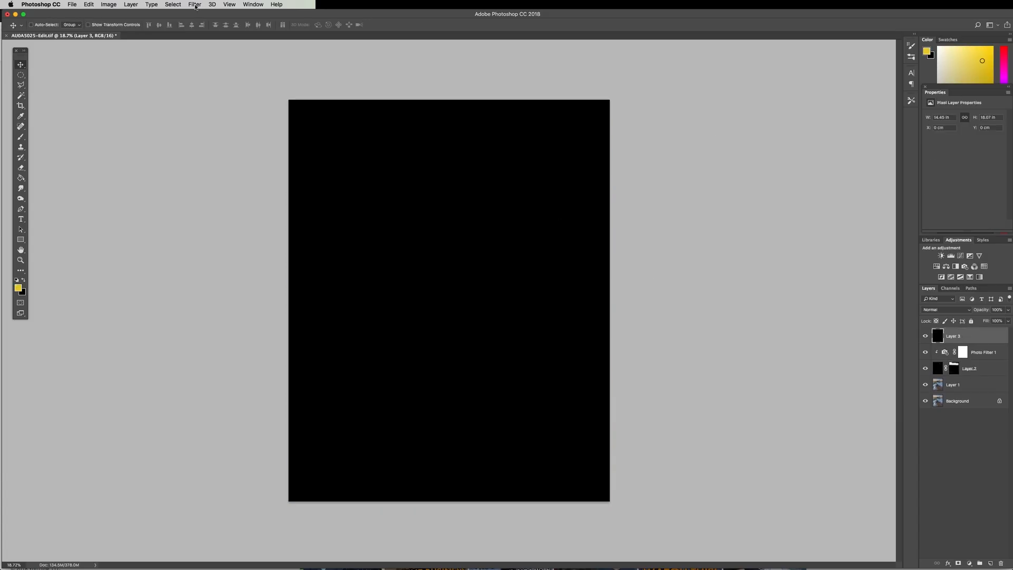
click(195, 4)
mouse_move(211, 122)
click(316, 167)
click(489, 174)
click(559, 156)
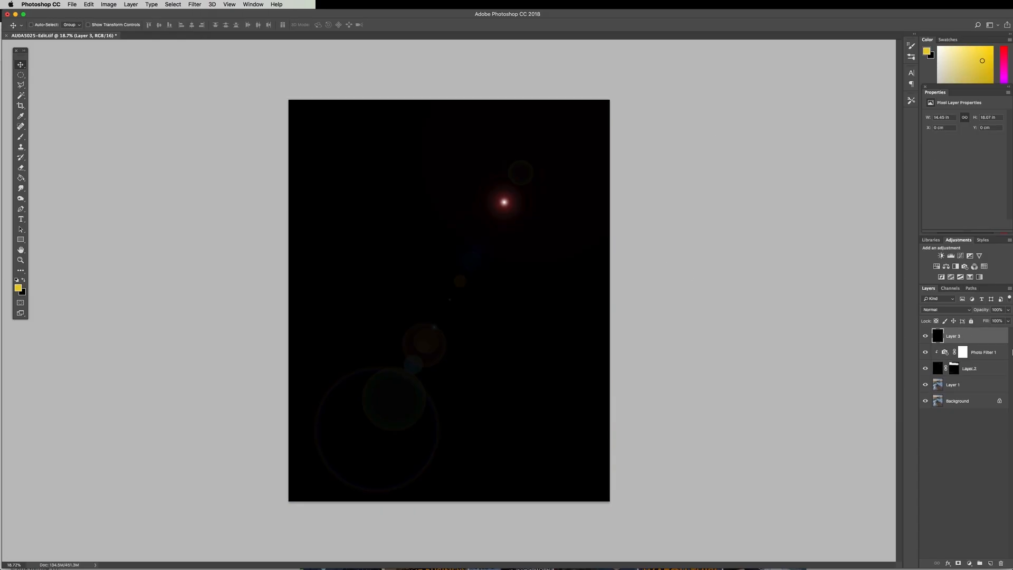
Set the second flare layer to Screen and clip a Warming Filter (85) Photo Filter at 100% density to it
click(946, 309)
click(933, 366)
click(964, 267)
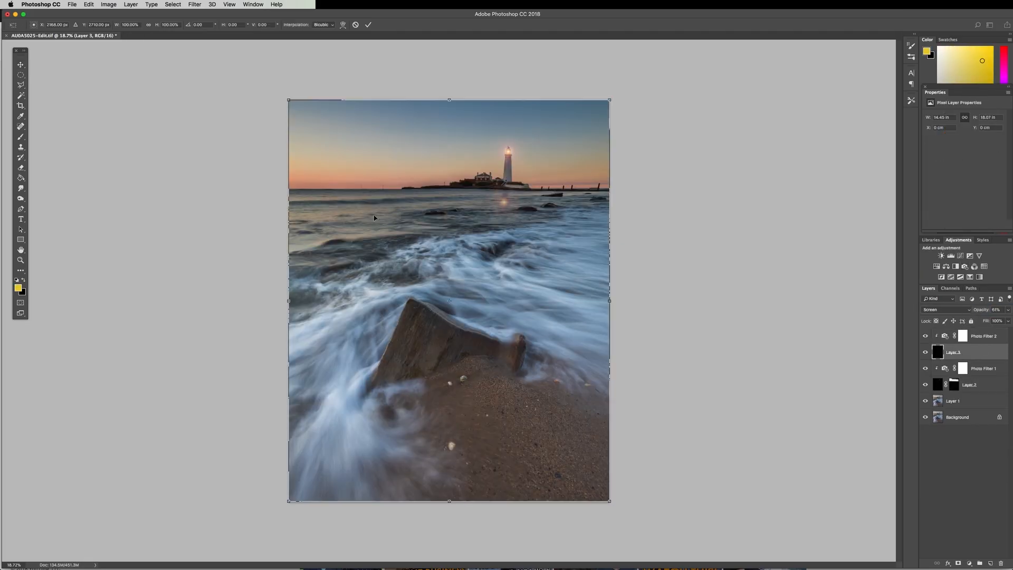
Free-transform the second flare into a narrow vertical reflection on the water directly beneath the lighthouse
key(super+minus)
key(super+minus)
key(super+t)
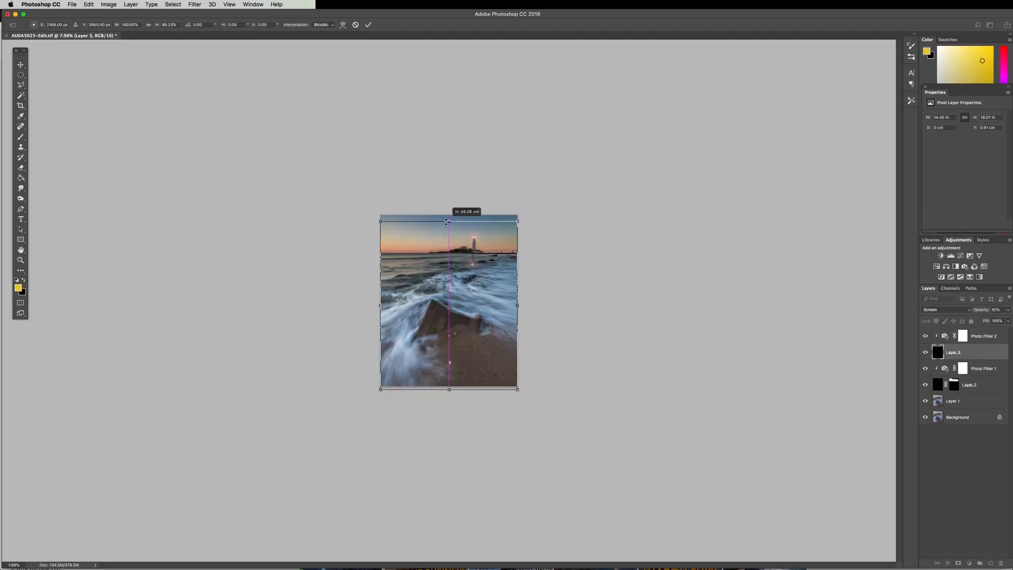
key(super+0)
mouse_move(512, 201)
mouse_down()
mouse_move(522, 221)
mouse_move(514, 178)
mouse_up()
key(Return)
click(21, 75)
key(super+t)
drag(513, 212, 513, 233)
drag(541, 175, 542, 177)
drag(515, 177, 515, 167)
drag(512, 233, 512, 237)
key(Return)
Add a layer mask to the reflection flare's layer and nudge the reflection slightly down
alt+click(958, 563)
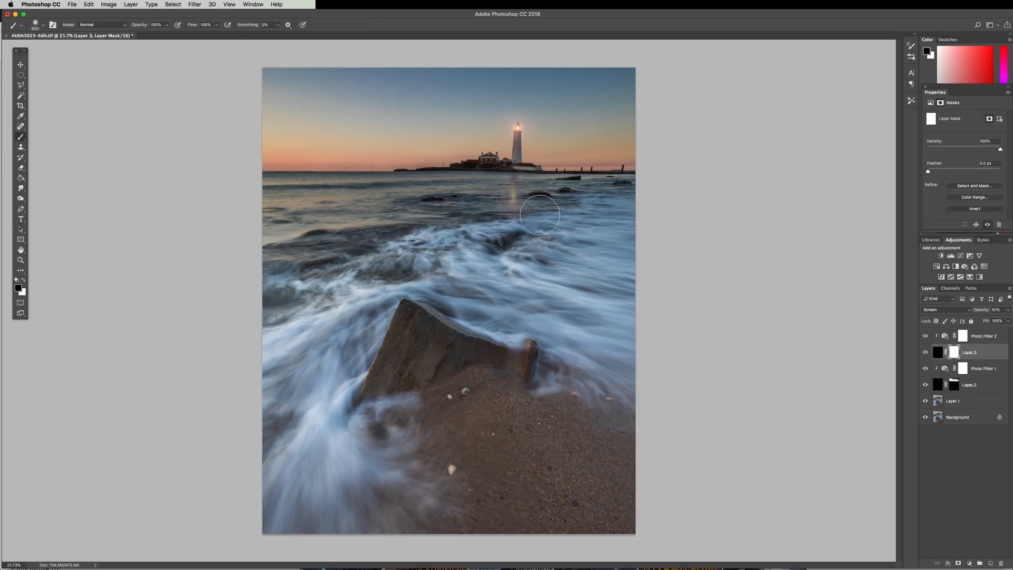
key(v)
key(super+t)
key(Down)
key(Down)
key(Down)
key(Down)
key(Down)
key(Down)
key(Down)
key(Down)
key(Down)
key(Down)
key(Return)
Paint black with the Brush on the reflection layer's mask to hide all flare artefacts outside the streak below the lighthouse
click(21, 137)
key(bracketright)
key(bracketright)
key(bracketright)
key(bracketright)
drag(264, 90, 425, 117)
key(bracketright)
key(bracketright)
key(bracketright)
key(bracketright)
key(bracketright)
key(bracketright)
mouse_move(496, 274)
mouse_down()
mouse_move(342, 357)
mouse_move(527, 464)
mouse_up()
alt+click(953, 352)
drag(274, 137, 279, 264)
drag(274, 519, 316, 527)
mouse_move(364, 195)
mouse_down()
mouse_move(412, 235)
mouse_move(443, 169)
mouse_up()
key(bracketleft)
key(bracketleft)
key(bracketleft)
key(bracketleft)
key(bracketleft)
key(bracketleft)
key(bracketleft)
key(bracketleft)
key(bracketleft)
drag(580, 152, 628, 137)
alt+click(955, 353)
key(super+minus)
key(super+plus)
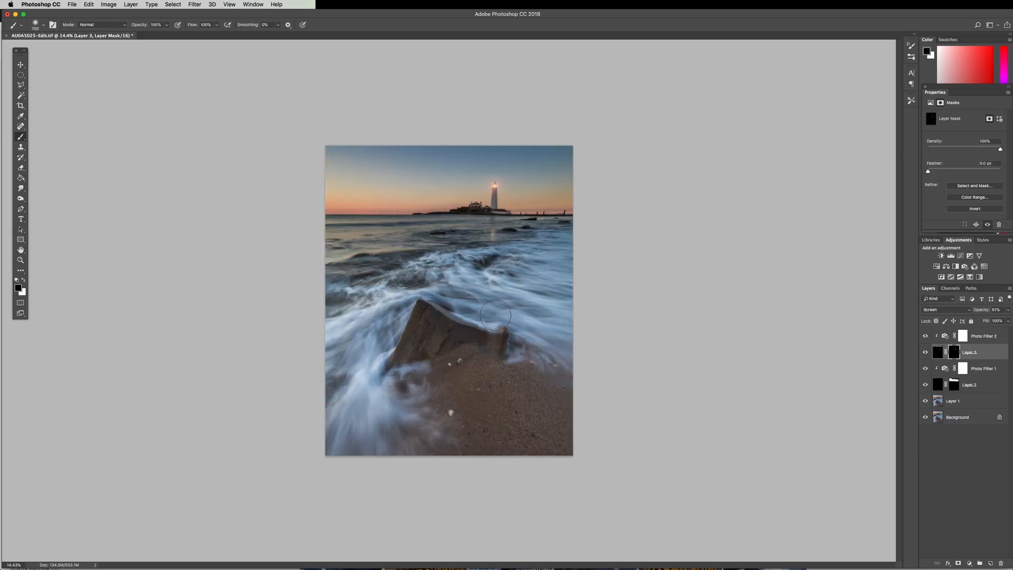